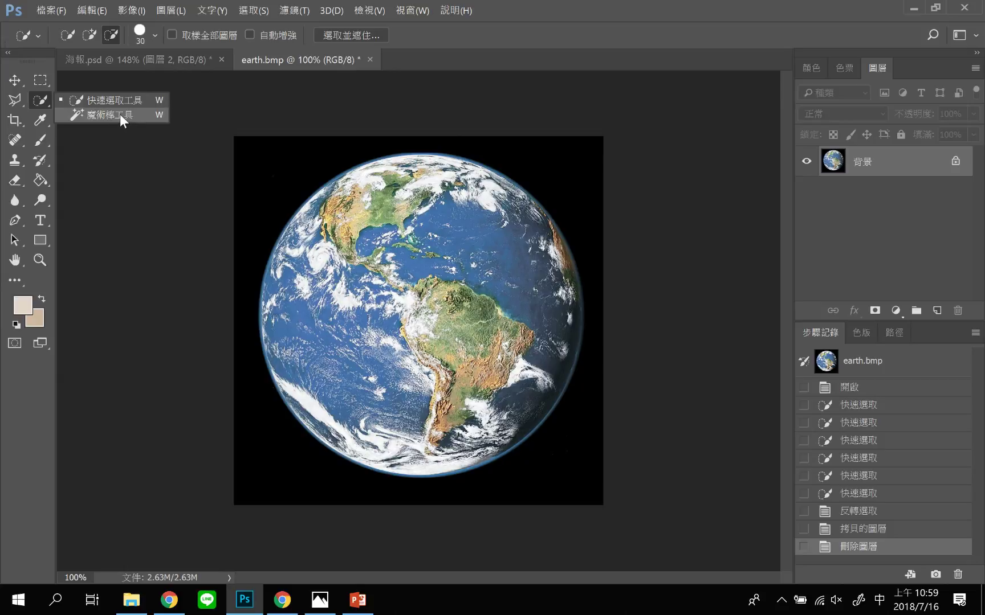
Select the black background around the globe with the Magic Wand and invert the selection
click(120, 113)
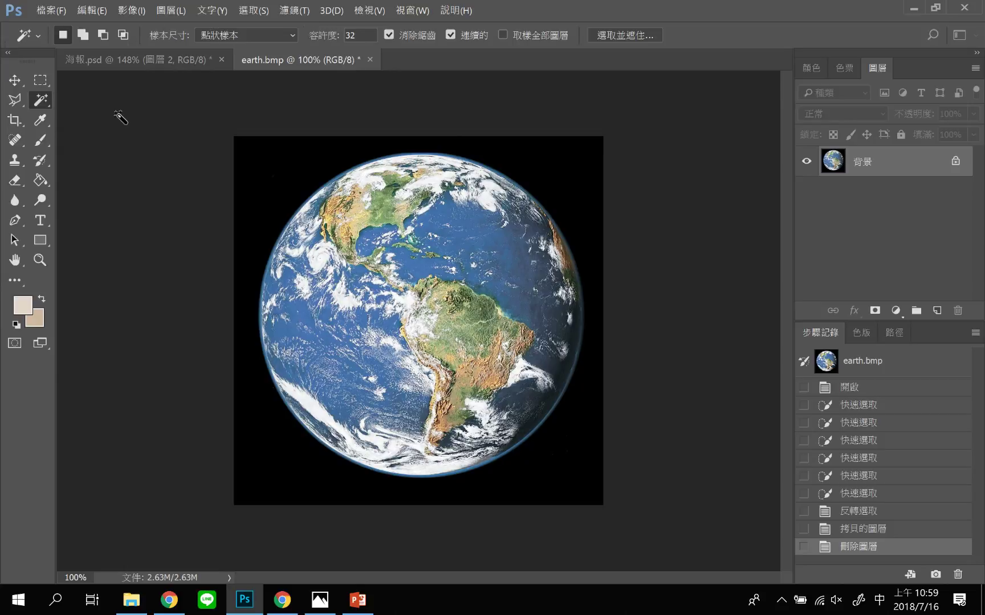
click(263, 165)
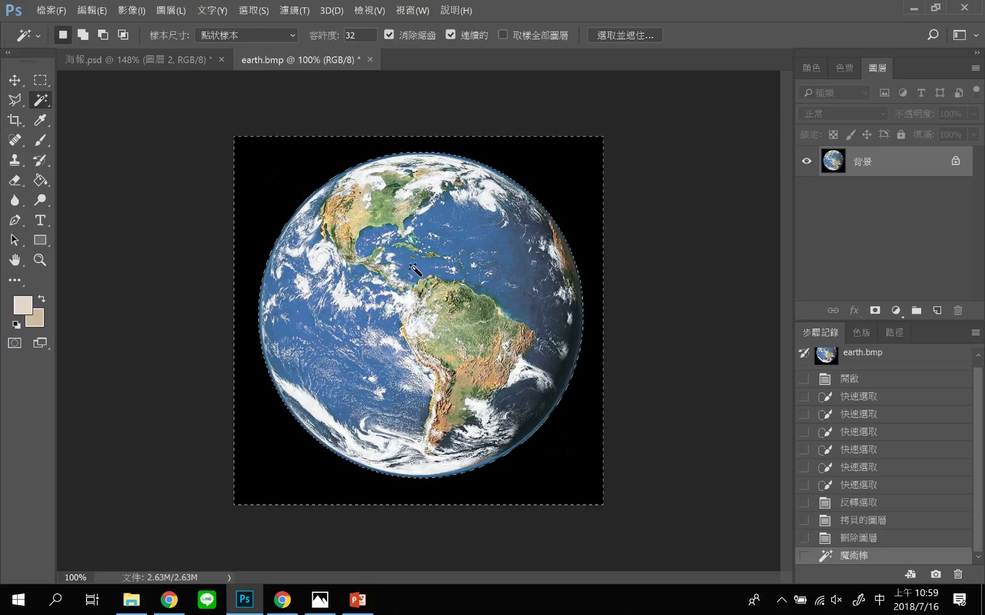
right_click(259, 185)
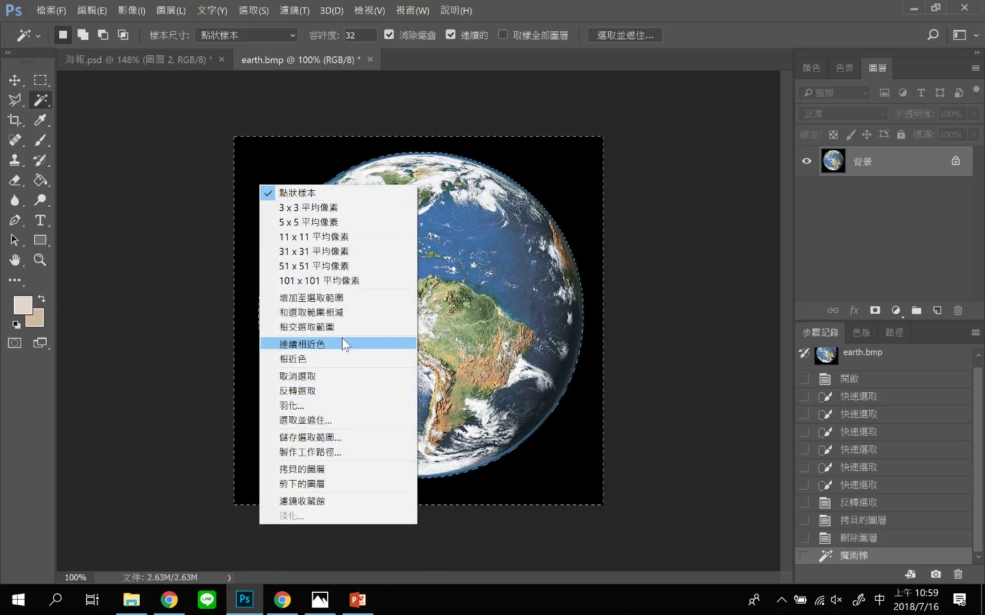
click(355, 392)
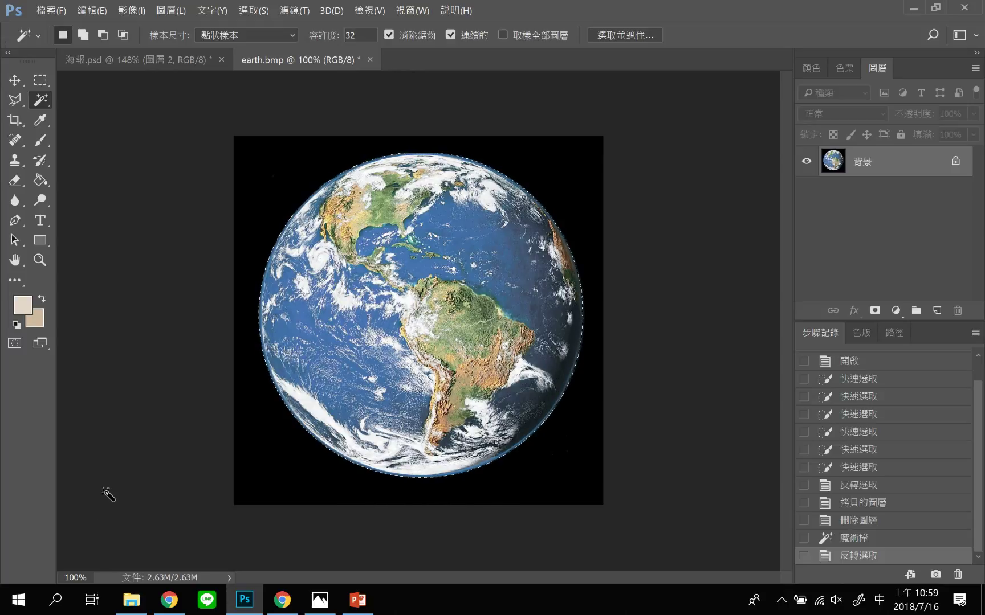
Copy the selected globe to a new layer and check the cutout with the background layer briefly hidden
key(ctrl+j)
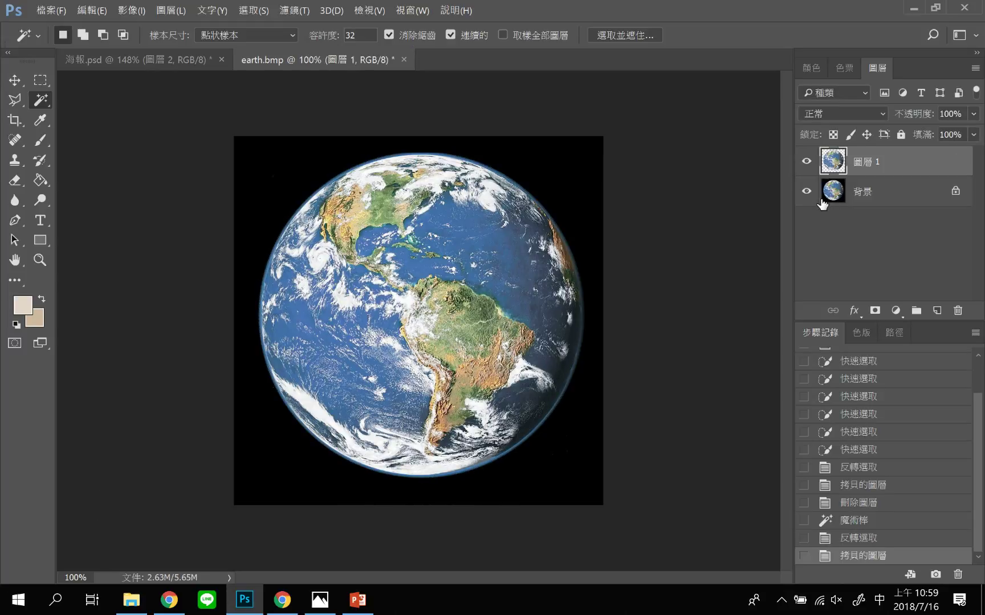
click(806, 191)
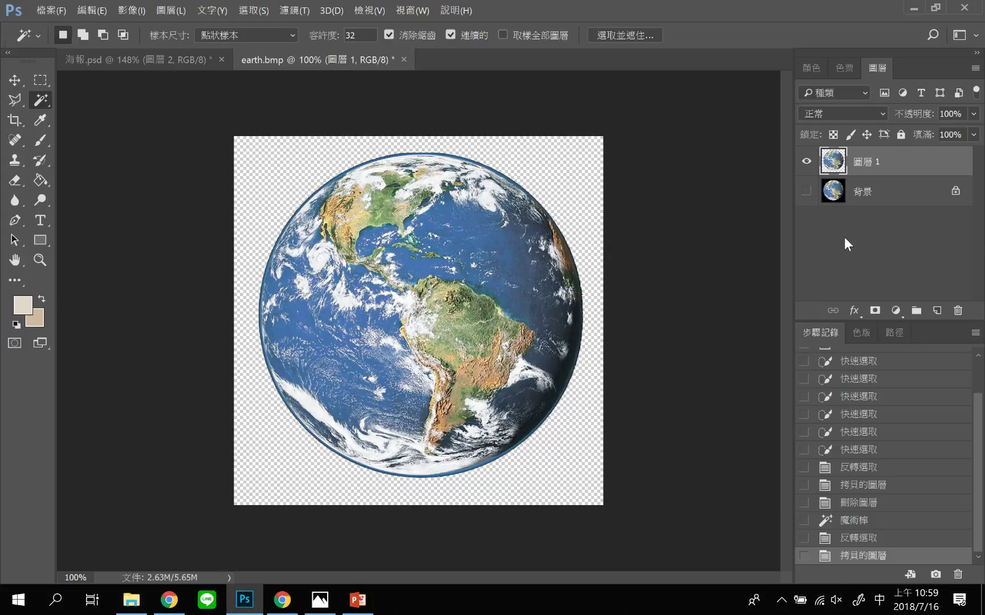
click(806, 191)
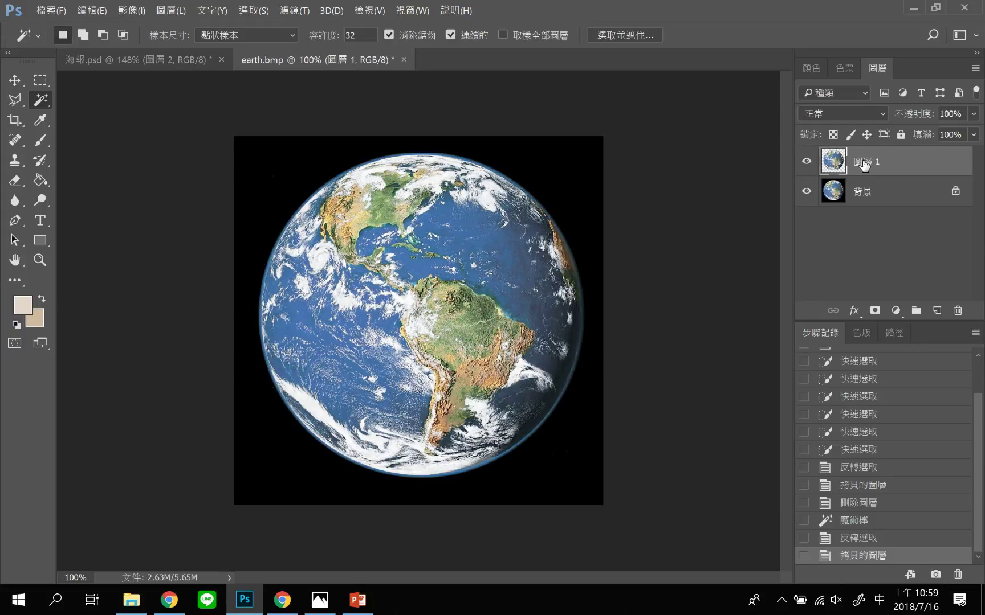
Hide the copied globe layer and make the background layer active for the Quick Selection tool
click(806, 161)
click(869, 197)
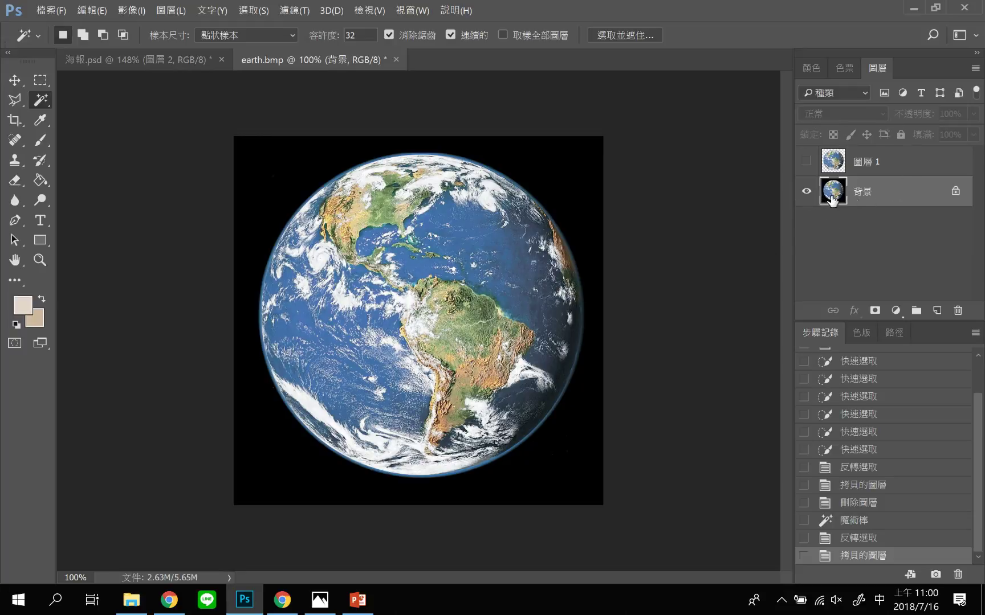
right_click(44, 103)
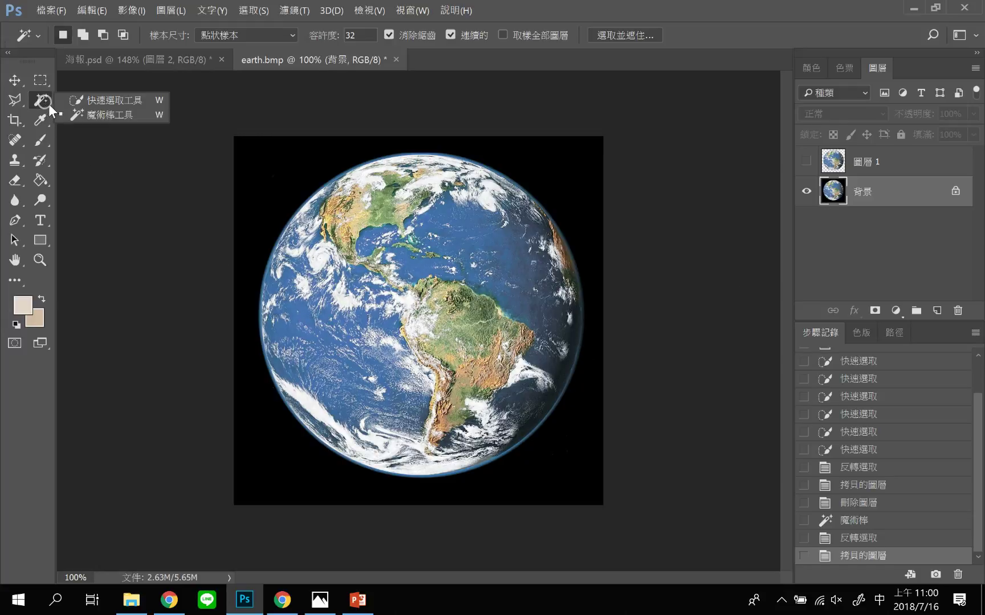
click(120, 100)
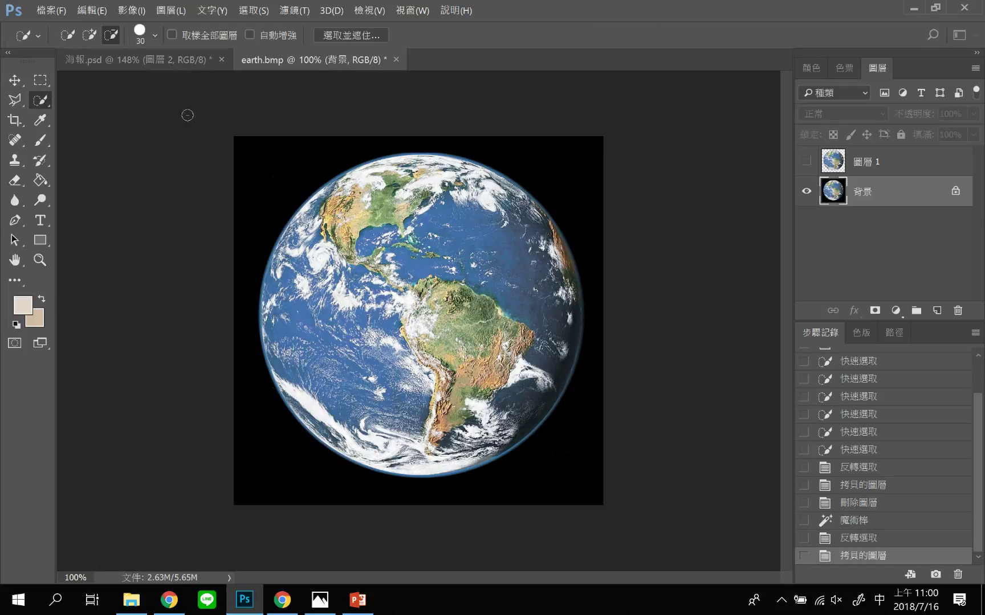
Open the image 綠蛙-2.jpg from the 去背實例 folder
click(52, 10)
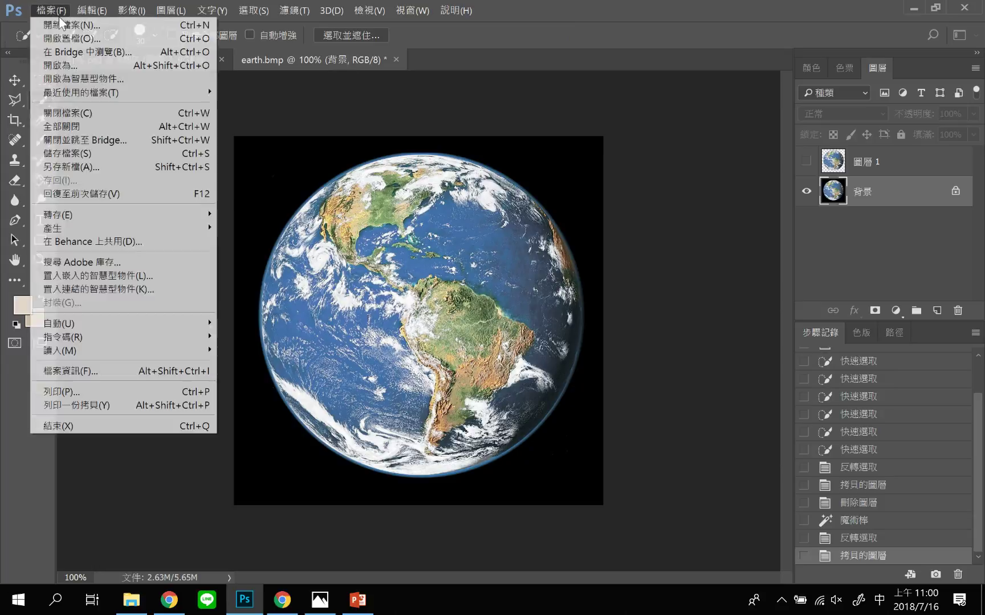
click(72, 37)
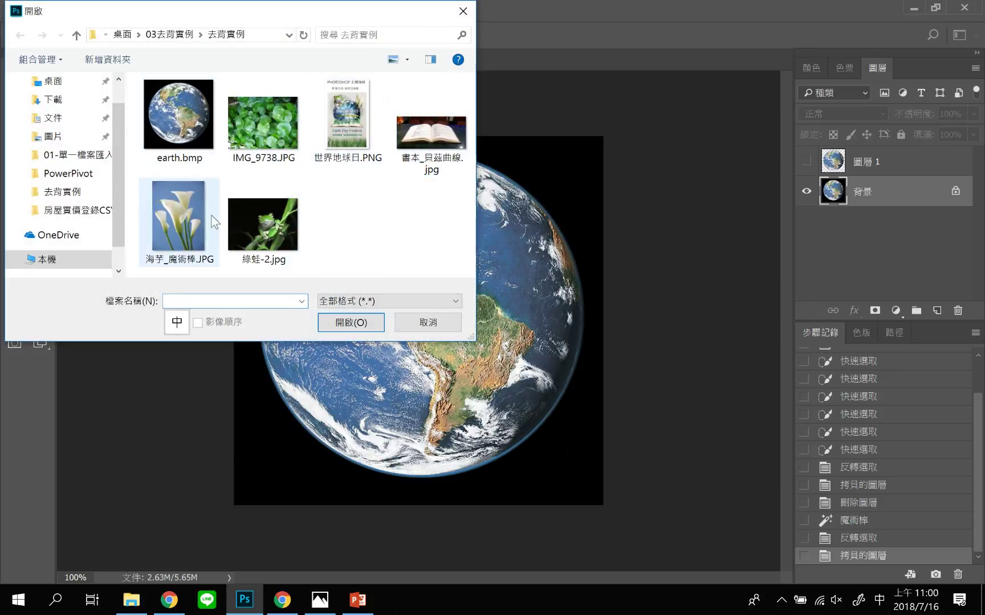
double_click(261, 219)
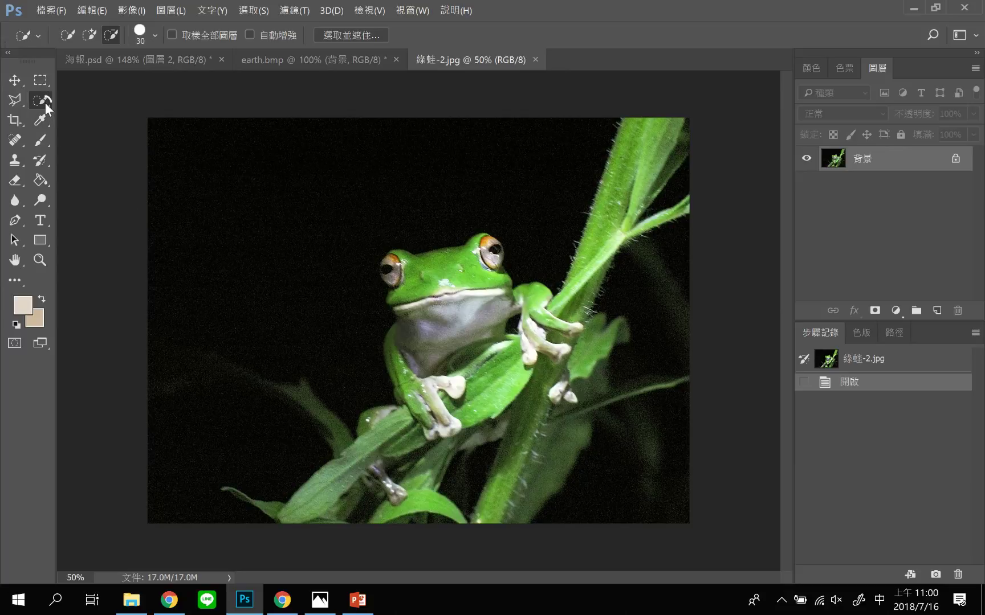
Select the frog's head and body with the Quick Selection tool in add mode
drag(46, 103, 103, 100)
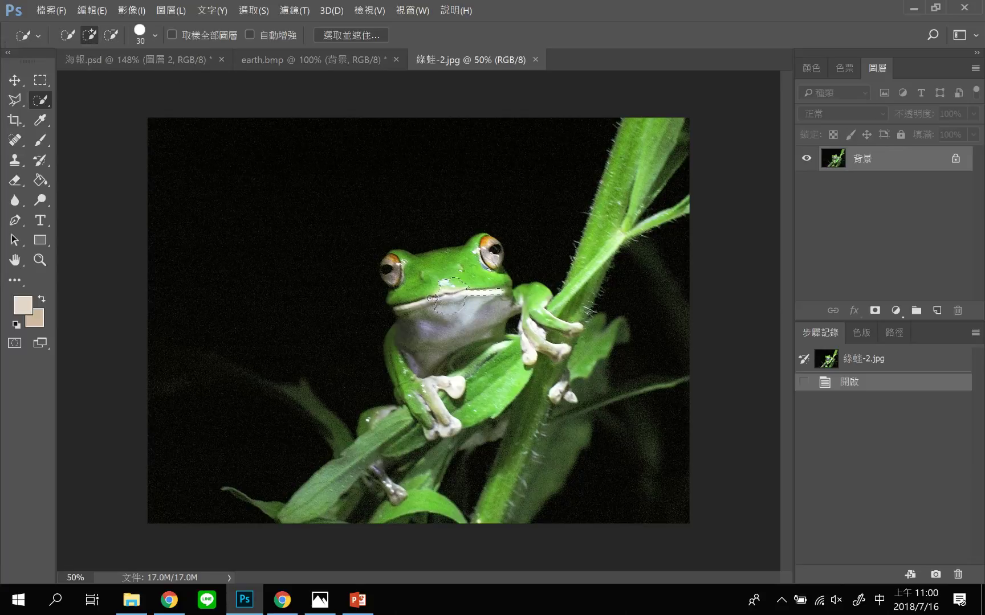
drag(430, 300, 462, 272)
mouse_move(440, 318)
mouse_down()
mouse_move(459, 370)
mouse_move(475, 310)
mouse_up()
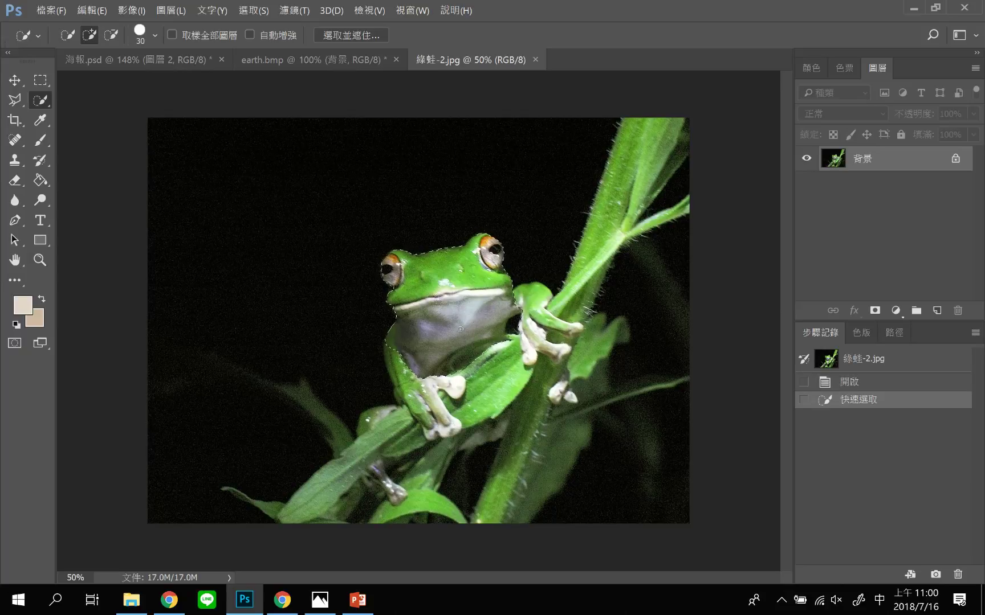
drag(428, 369, 470, 382)
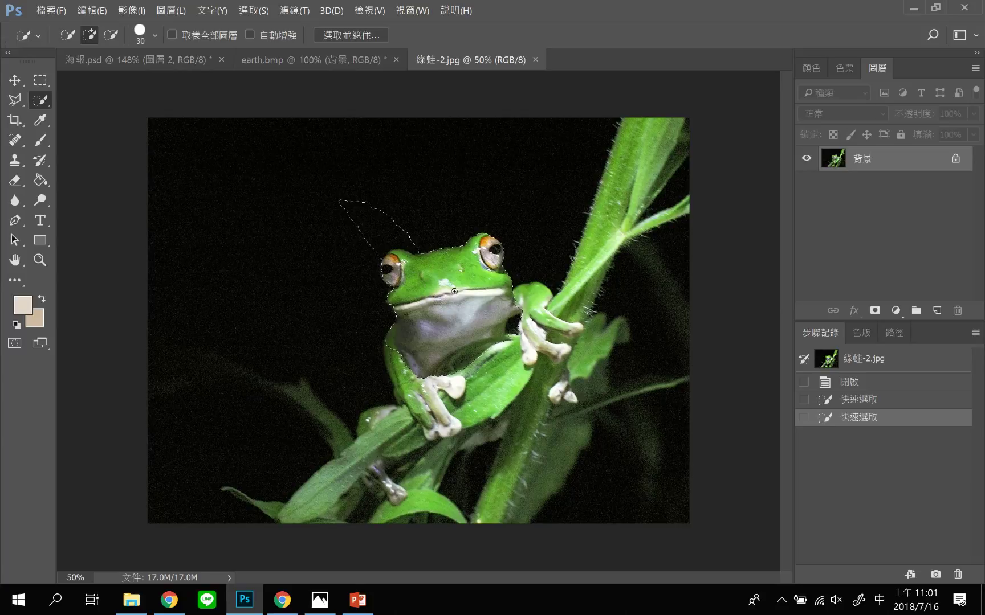
Subtract the stray patch of dark background above the frog's head from the selection
click(112, 37)
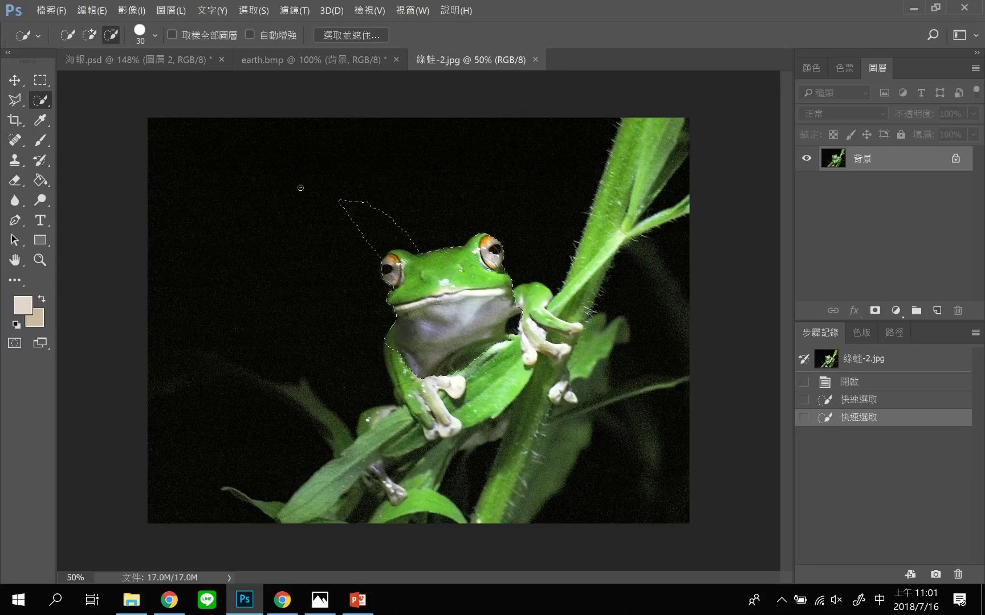
mouse_move(331, 209)
mouse_down()
mouse_move(371, 201)
mouse_move(357, 227)
mouse_up()
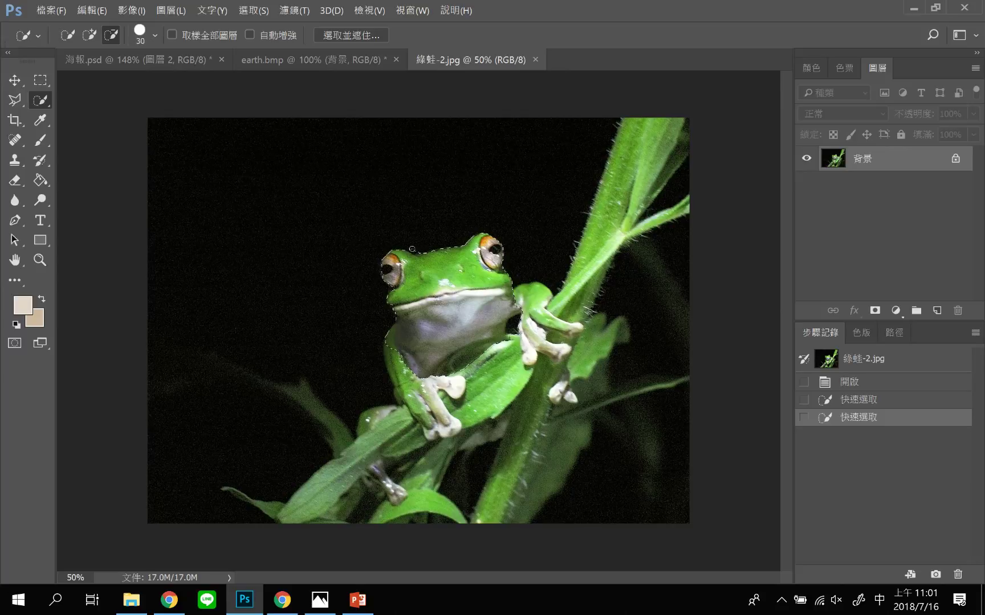
click(418, 251)
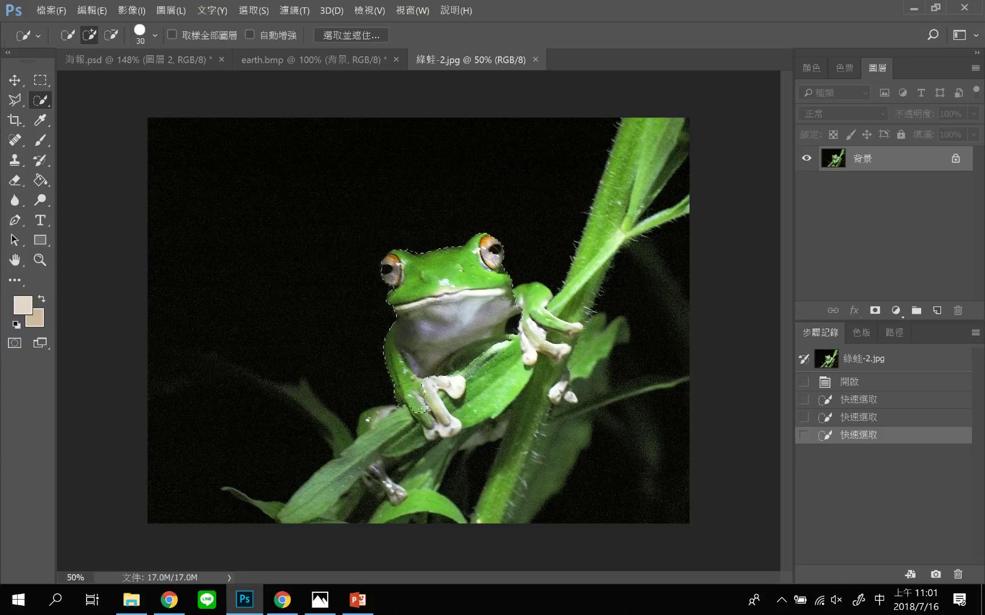
Add the frog's front legs and toes to the quick selection
mouse_move(422, 410)
mouse_down()
mouse_move(443, 433)
mouse_move(428, 432)
mouse_move(416, 402)
mouse_up()
drag(494, 310, 520, 306)
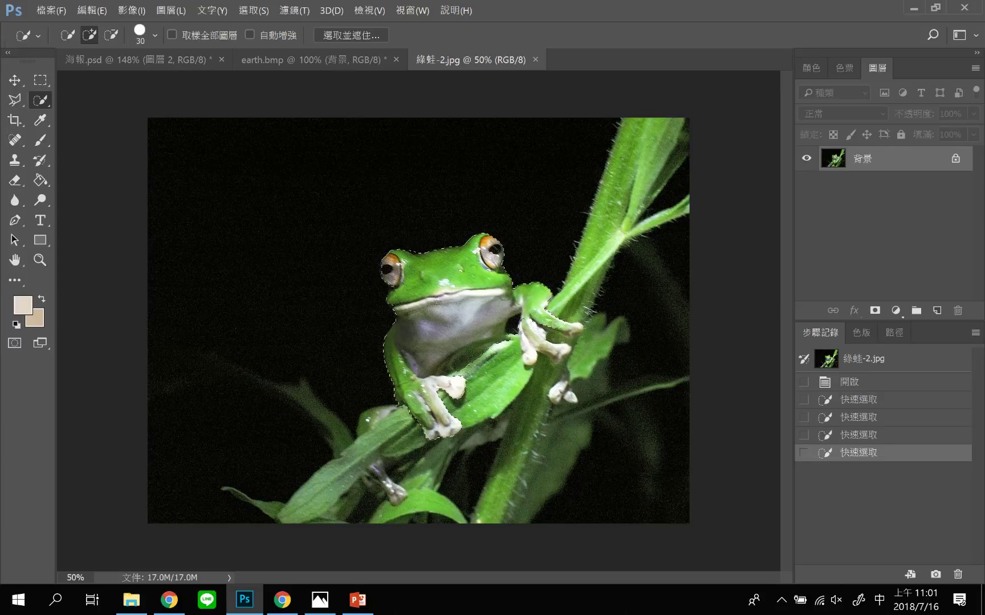
drag(566, 330, 533, 330)
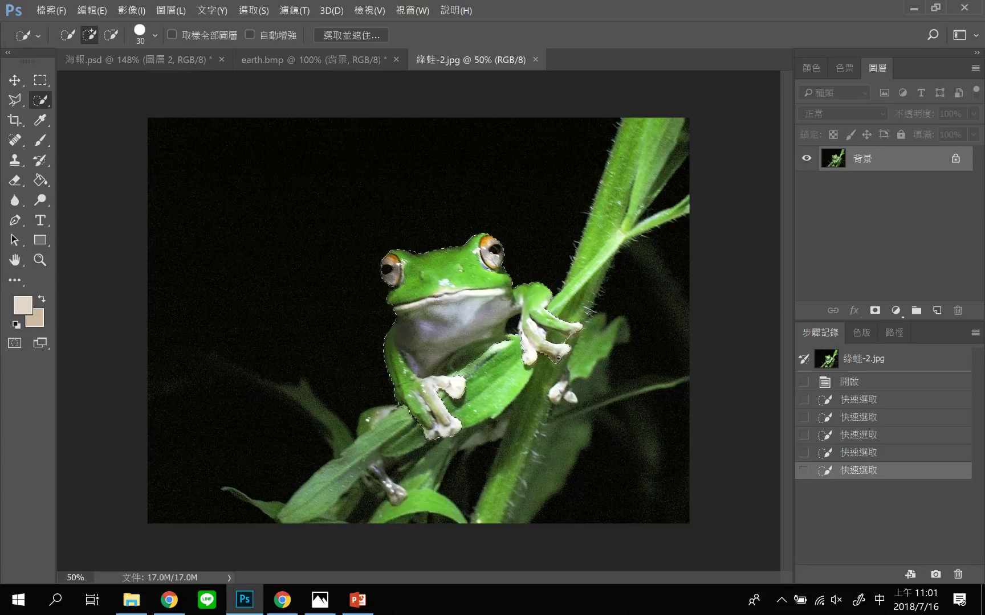
click(561, 357)
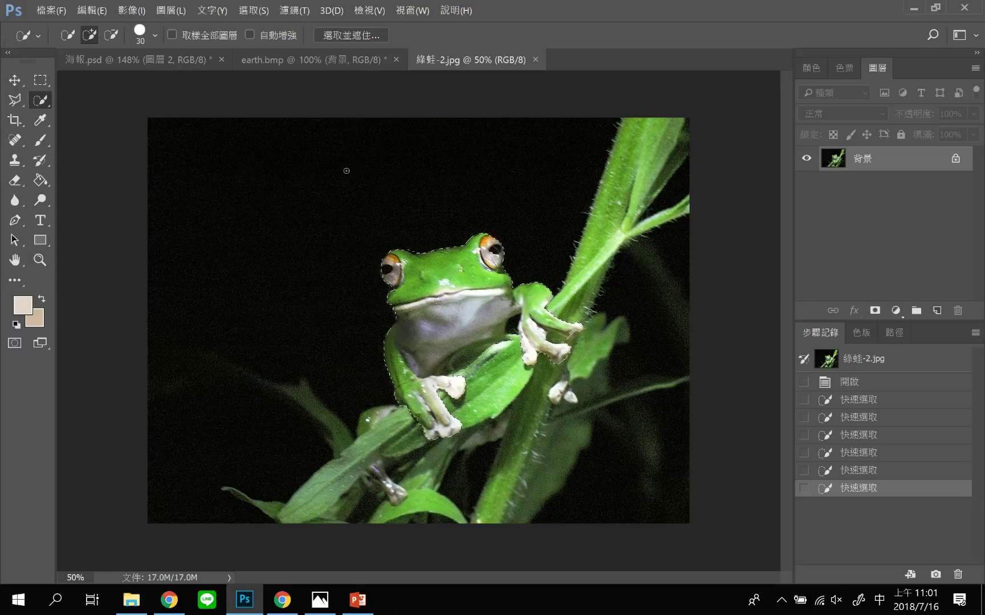
Return to the earth.bmp document with the Quick Selection tool active
click(345, 59)
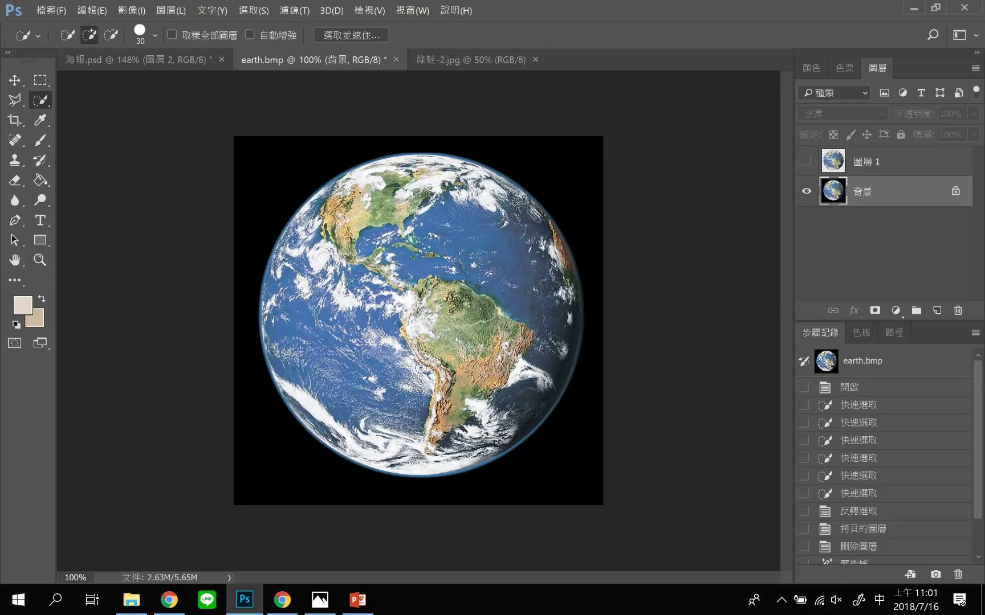
click(46, 103)
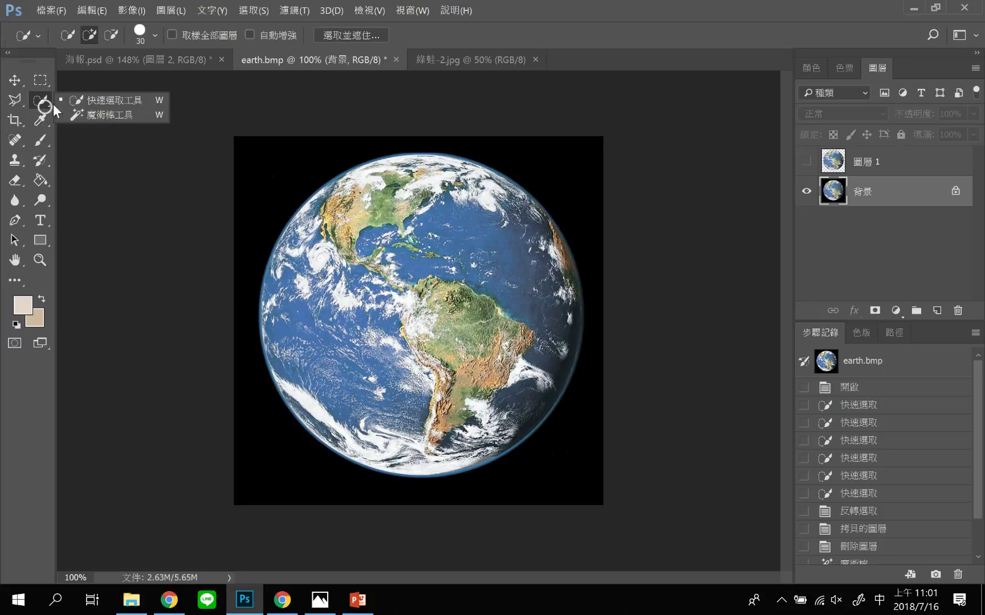
click(100, 102)
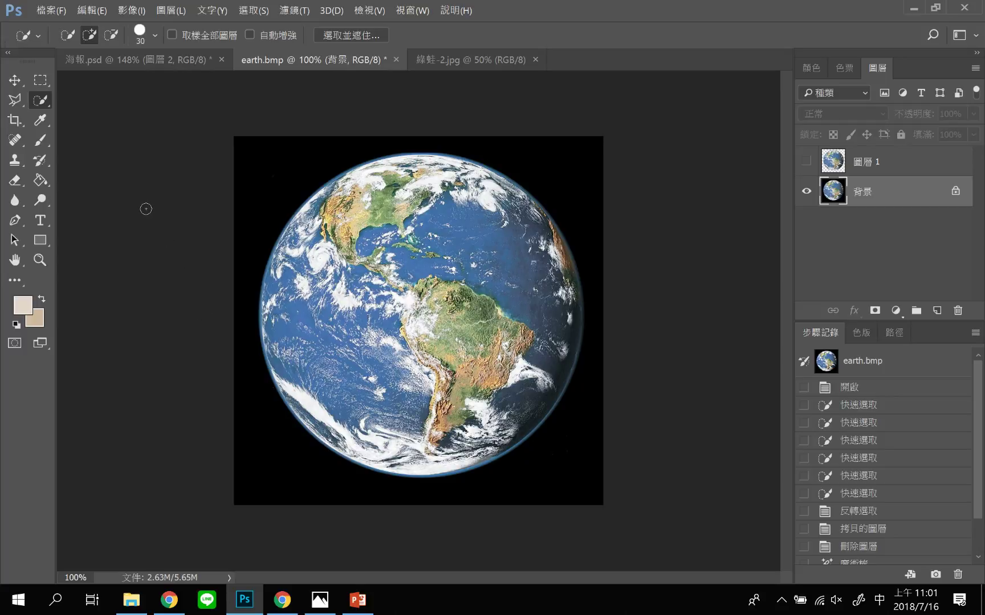
Try quick-selecting the globe with a 431-pixel brush, and clear the selection
click(154, 35)
drag(105, 79, 196, 80)
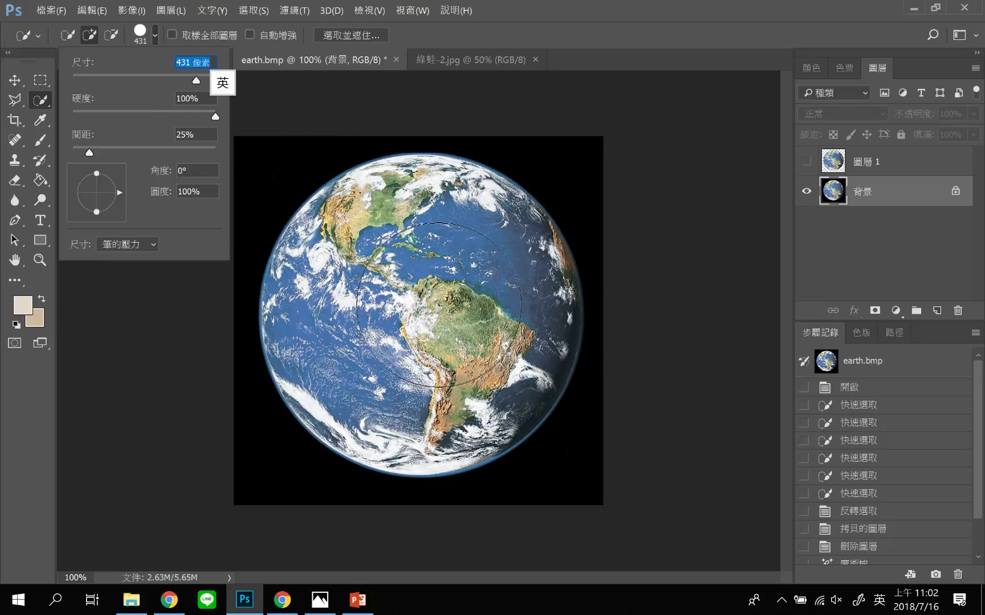
click(439, 305)
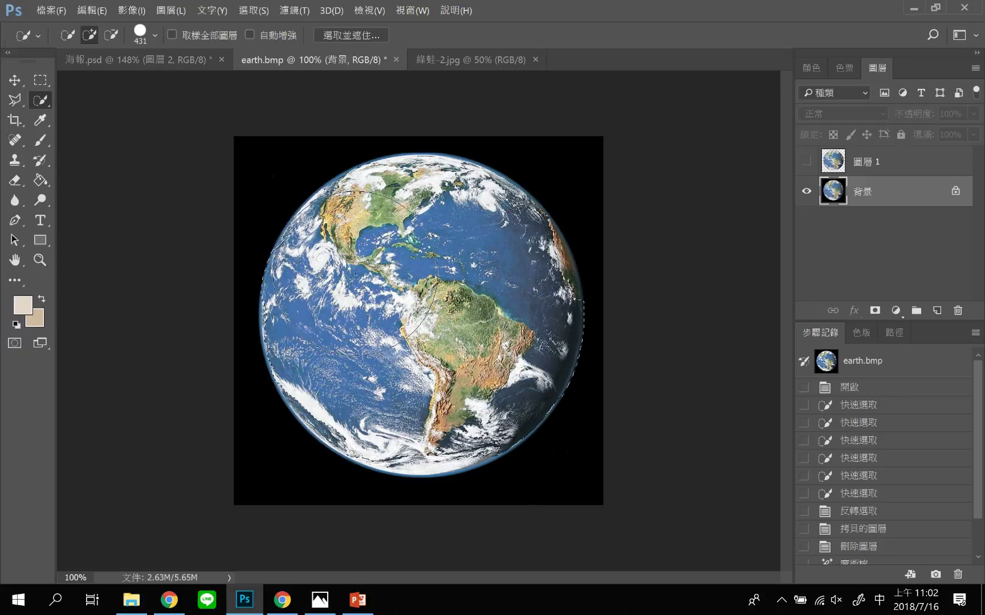
click(449, 238)
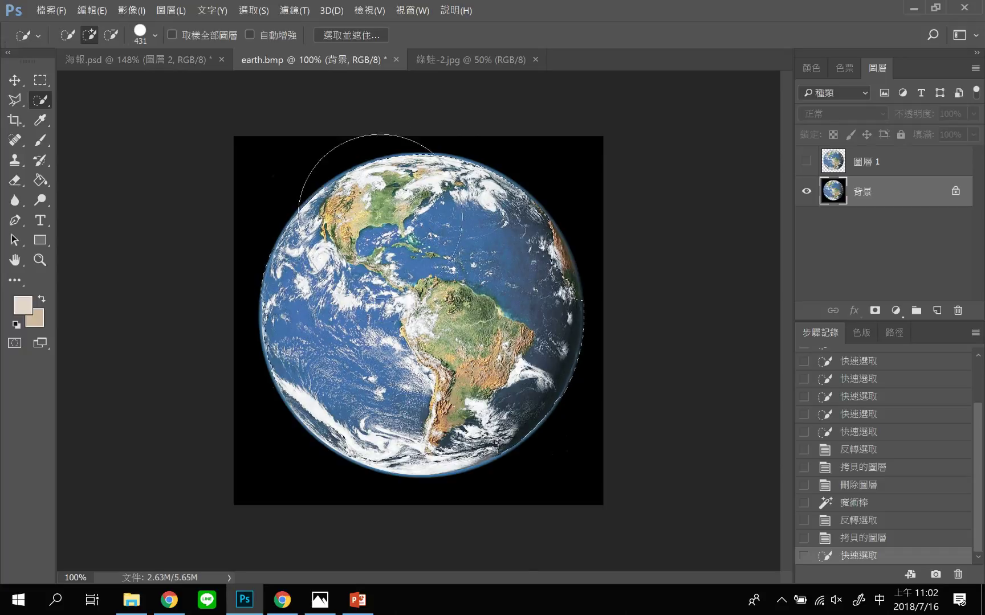
click(401, 247)
right_click(400, 247)
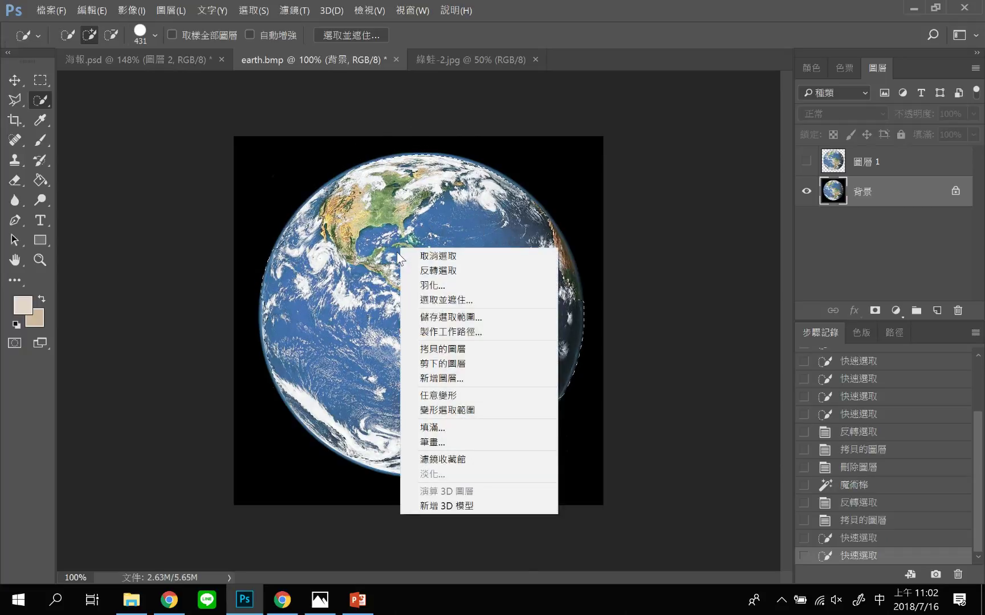
click(453, 256)
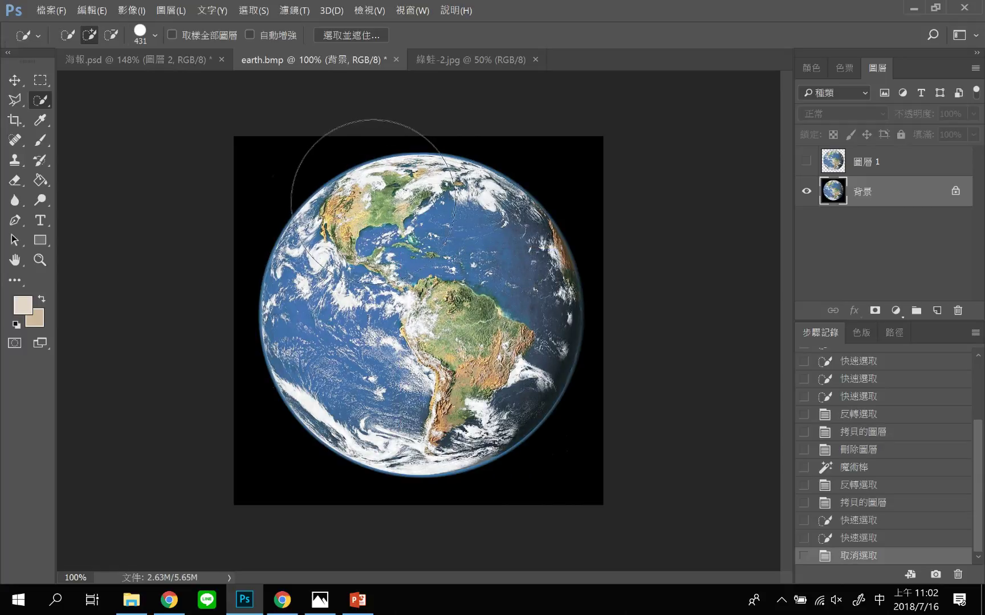
Set the Quick Selection brush to 46 pixels and select the whole black background around the globe
click(154, 35)
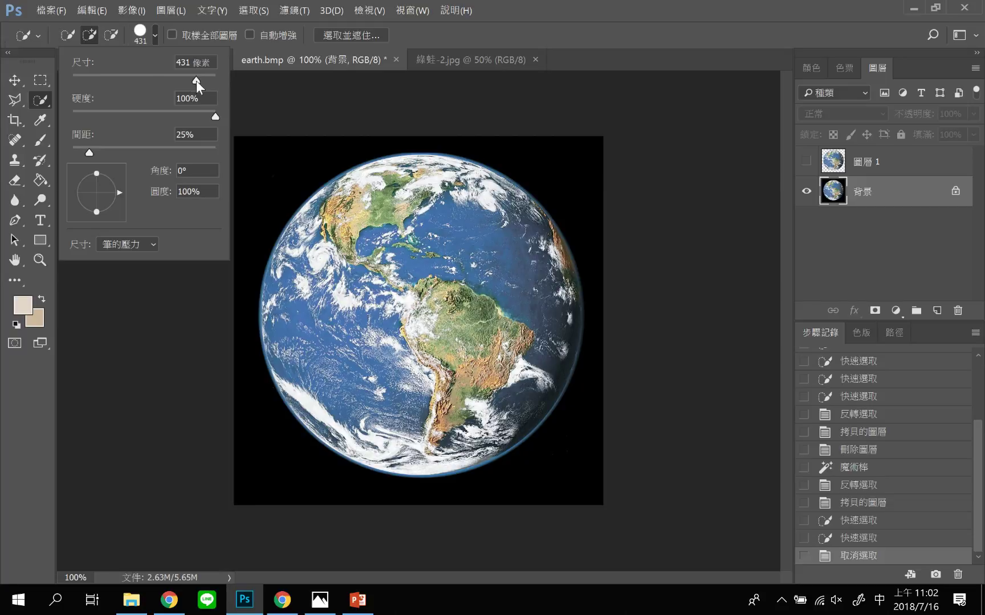
drag(196, 80, 112, 79)
click(281, 159)
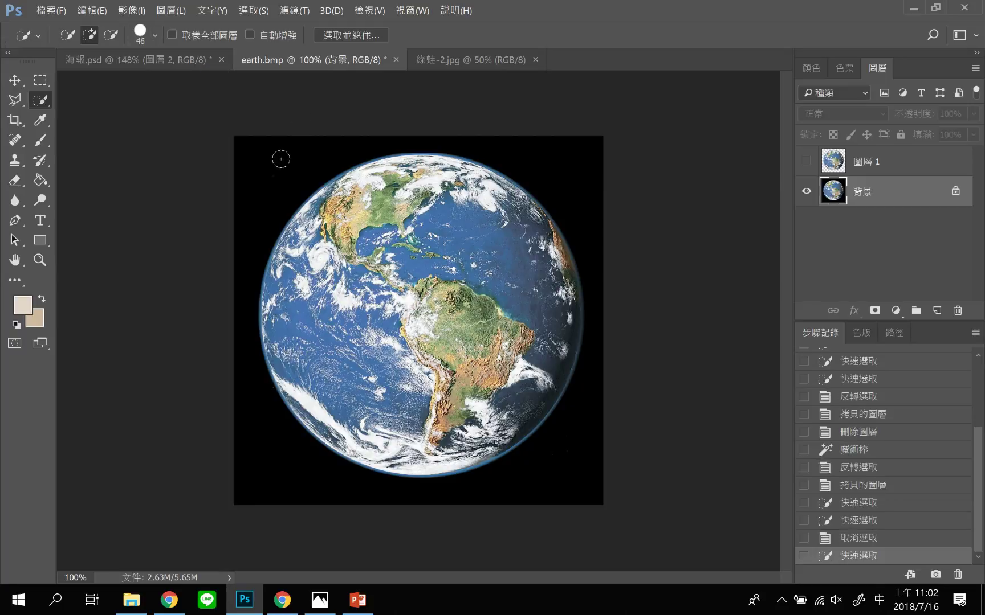
mouse_move(280, 159)
mouse_down()
mouse_move(261, 182)
mouse_move(272, 180)
mouse_up()
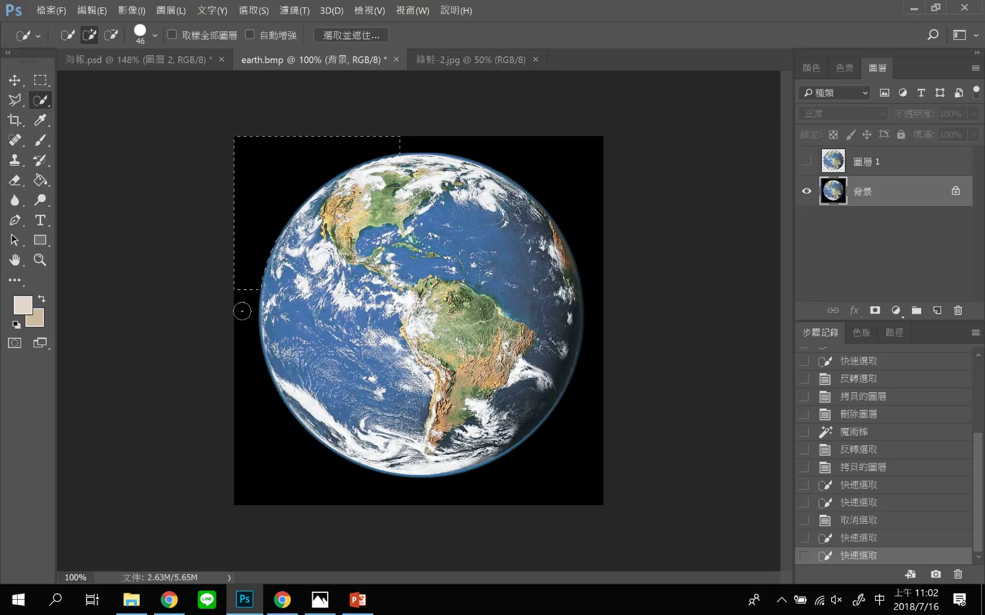
mouse_move(241, 311)
mouse_down()
mouse_move(262, 454)
mouse_move(339, 482)
mouse_up()
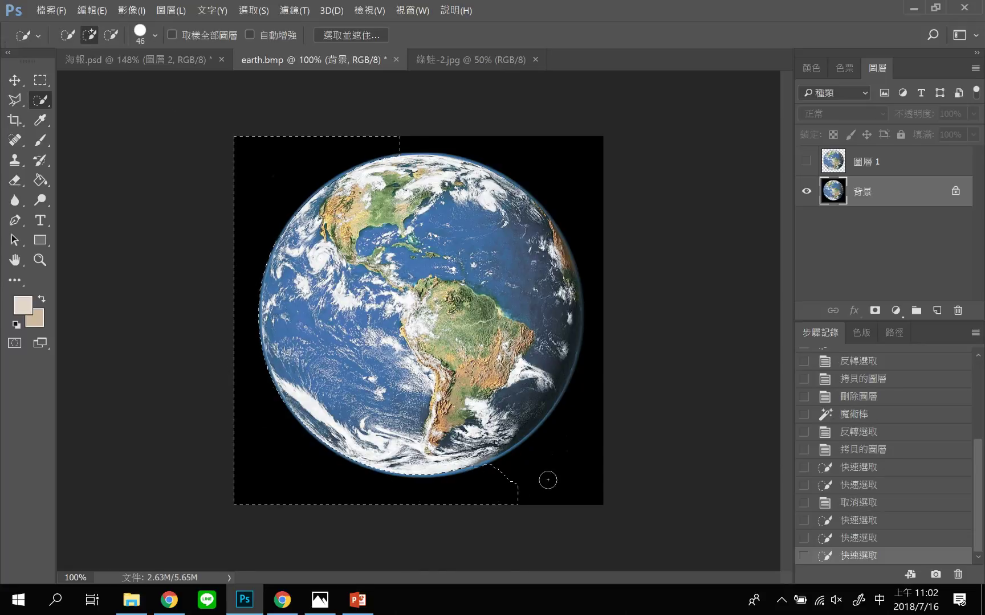
drag(548, 481, 585, 457)
mouse_move(550, 167)
mouse_down()
mouse_move(596, 198)
mouse_move(624, 260)
mouse_up()
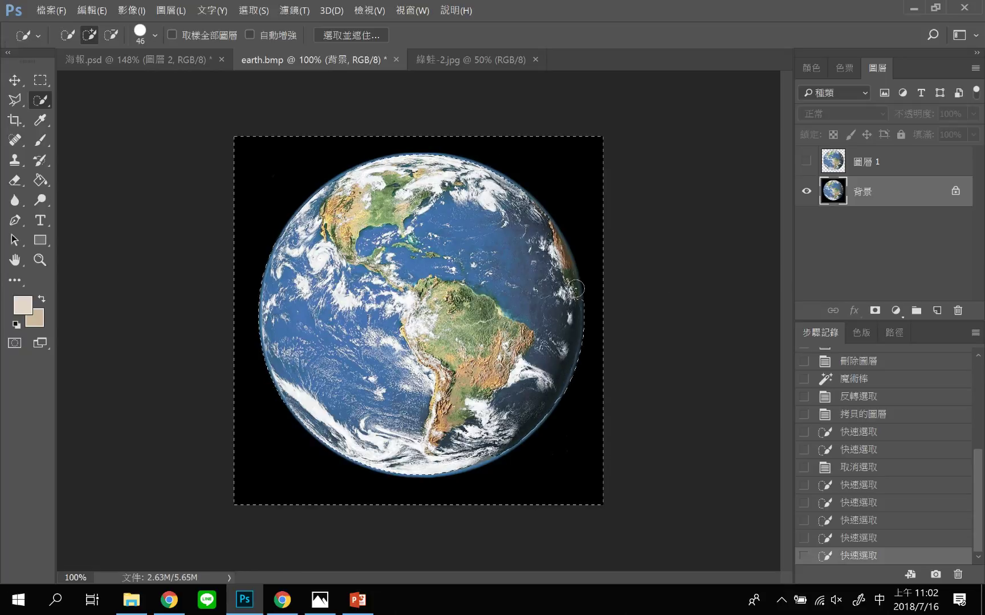
Subtract areas along the globe's upper and right rim from the background selection with the Quick Selection tool
click(112, 35)
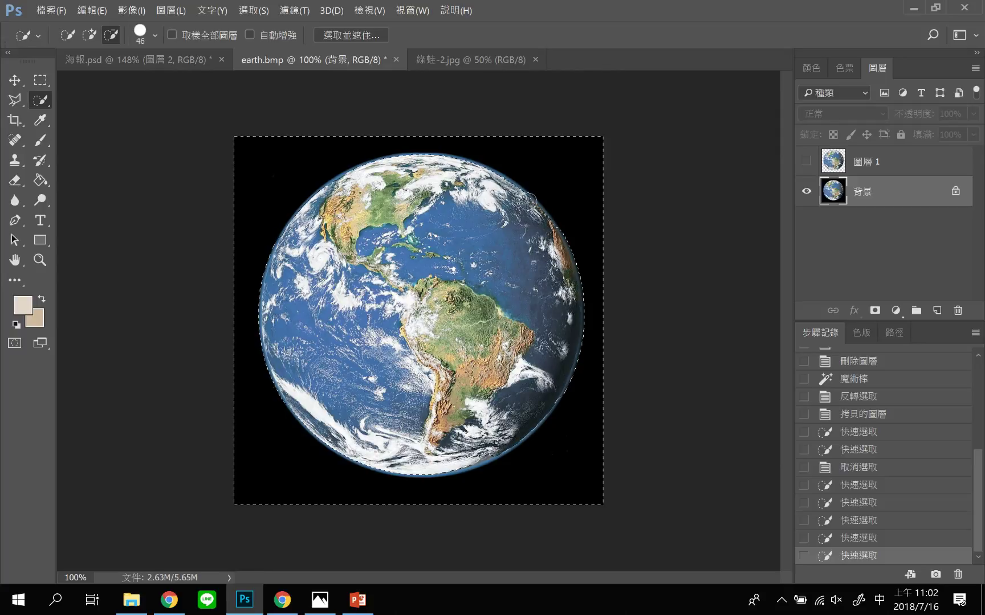
mouse_move(548, 230)
mouse_down()
mouse_move(517, 216)
mouse_move(481, 159)
mouse_up()
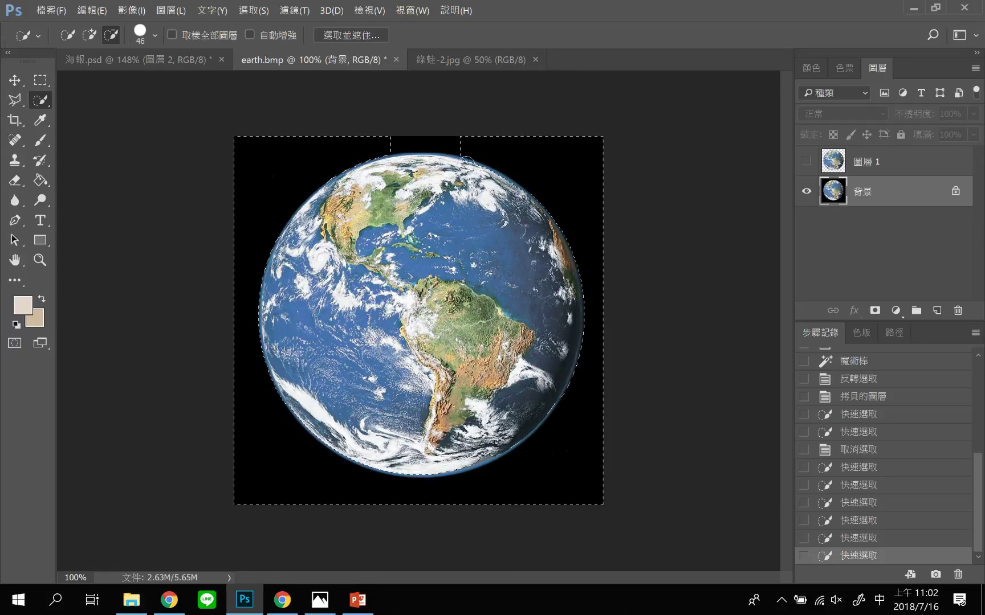
click(356, 206)
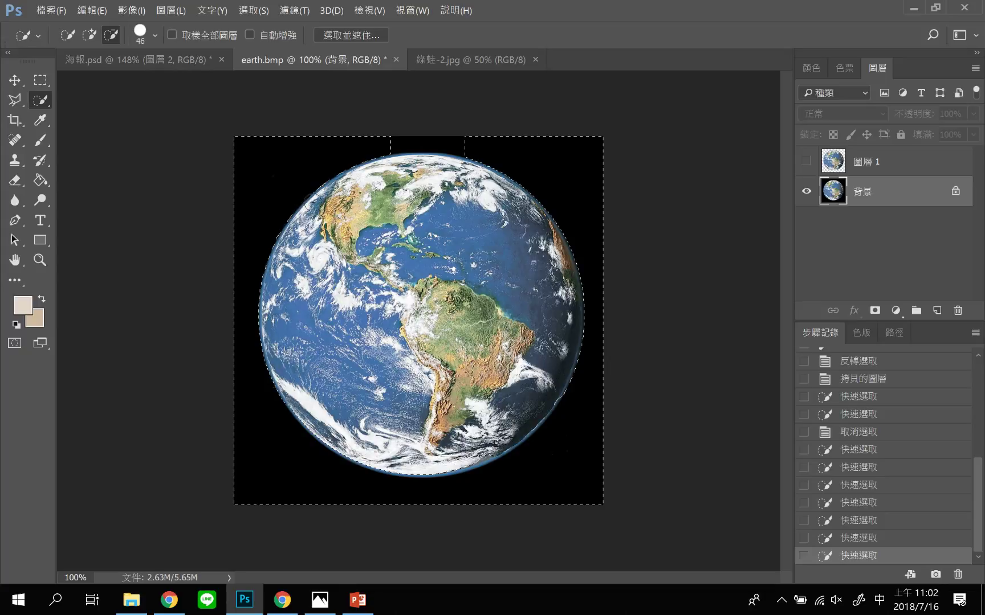
click(476, 372)
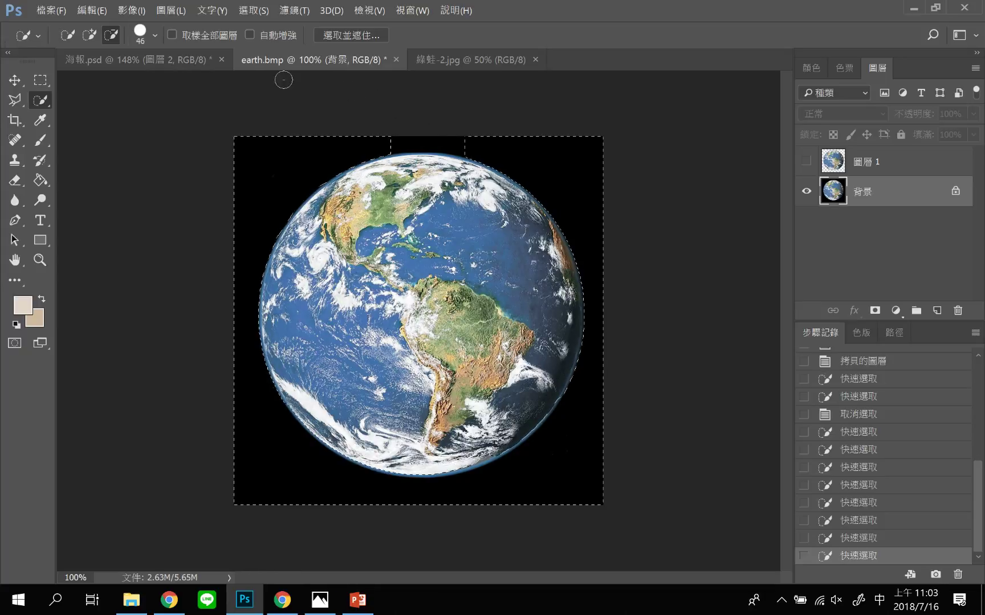
Add the missing black strip above the globe back to the background selection
click(89, 35)
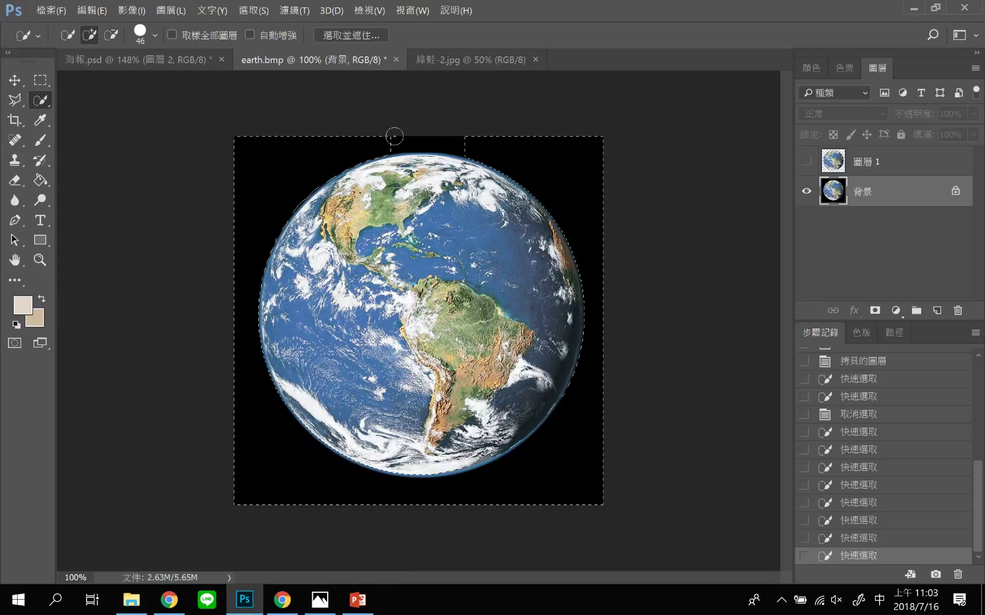
click(518, 146)
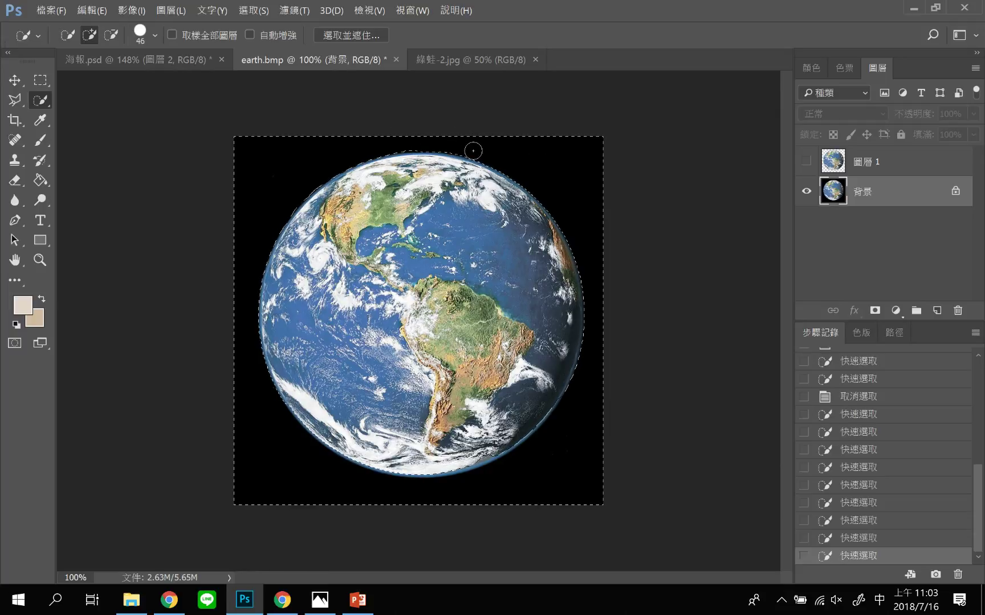
click(401, 145)
click(497, 132)
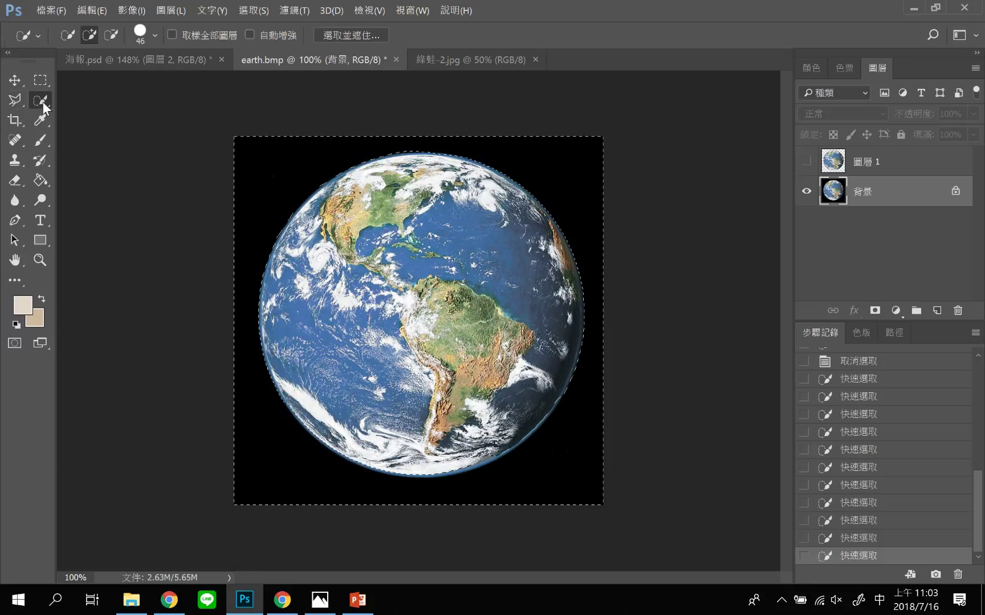
Open Select and Mask and set the preview transparency to 43%, smoothing to 5 and feathering to 0.6 pixels
click(375, 35)
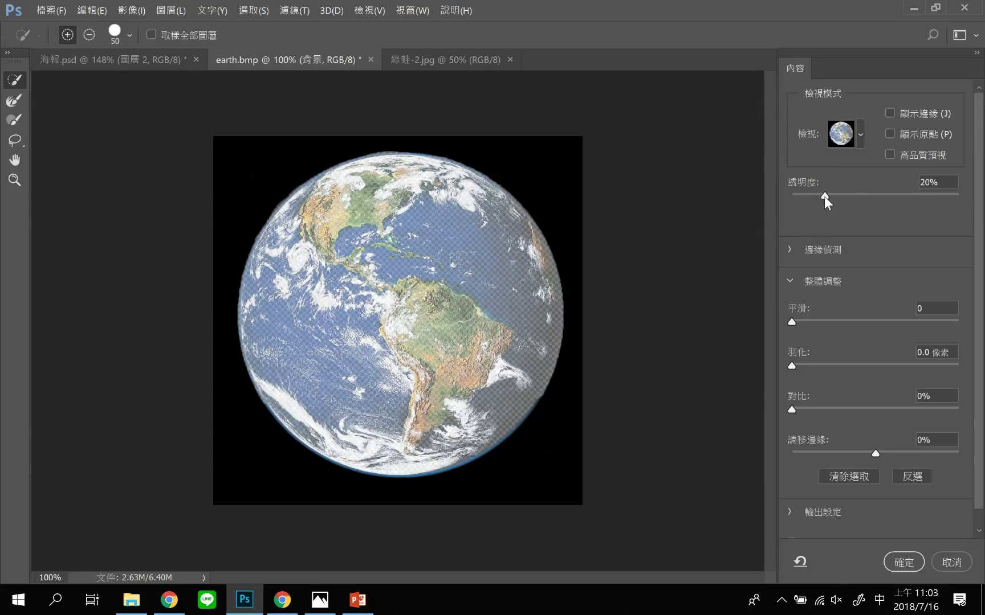
drag(824, 197, 862, 202)
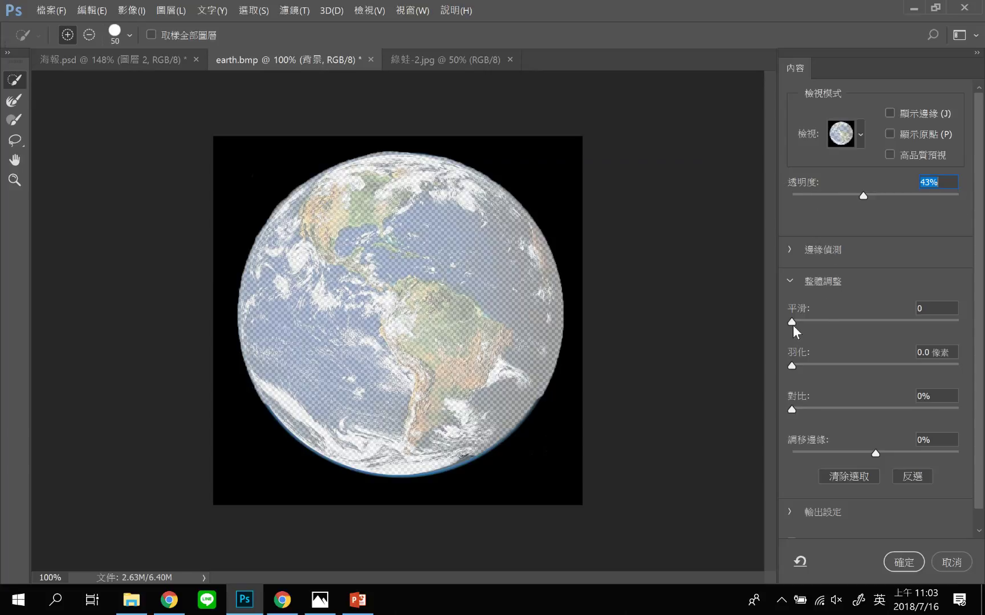
drag(792, 322, 800, 322)
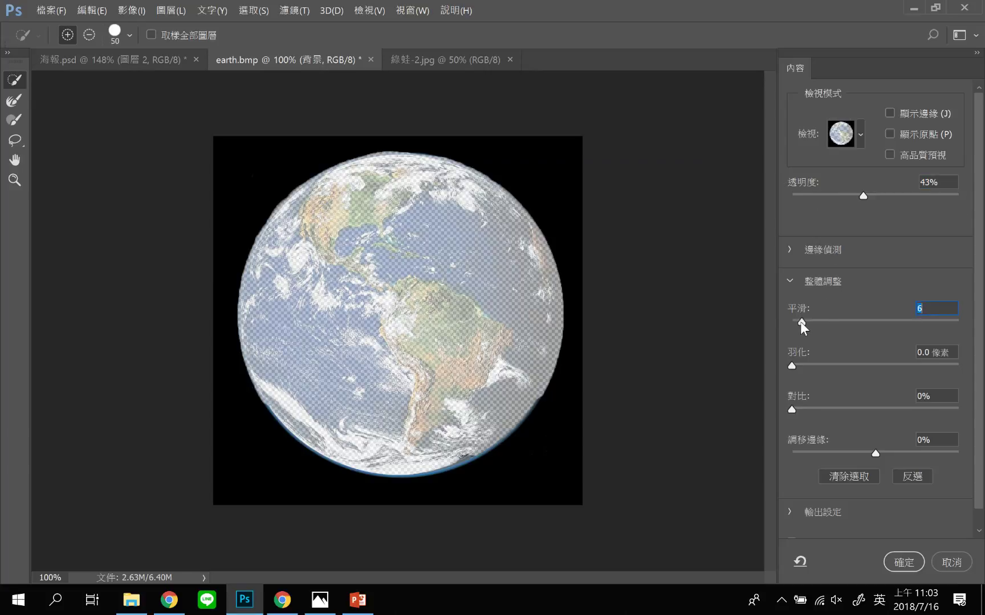
click(798, 365)
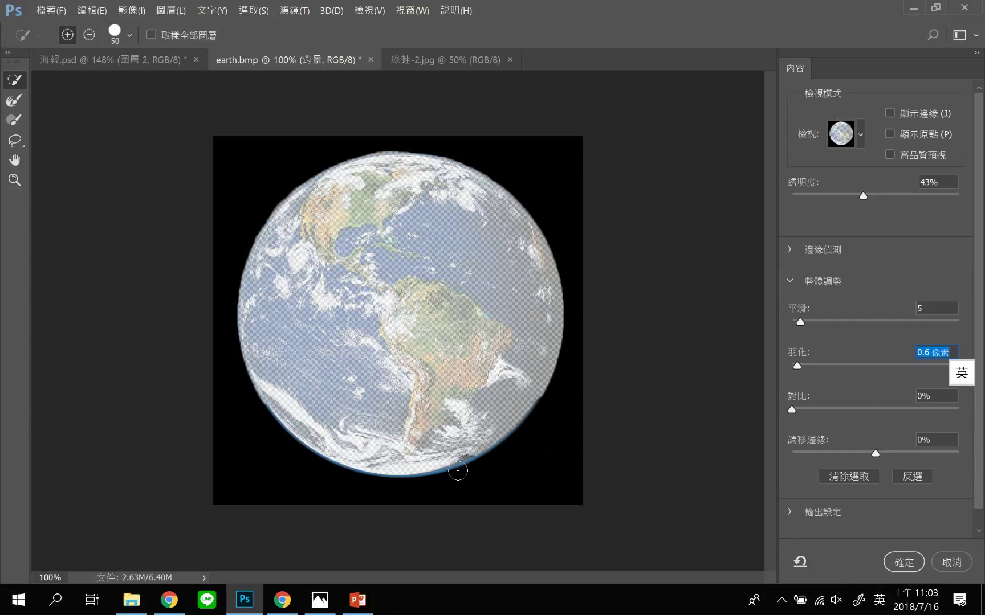
Subtract the blue rim along the globe's lower edge from the background selection and invert the selection
click(89, 34)
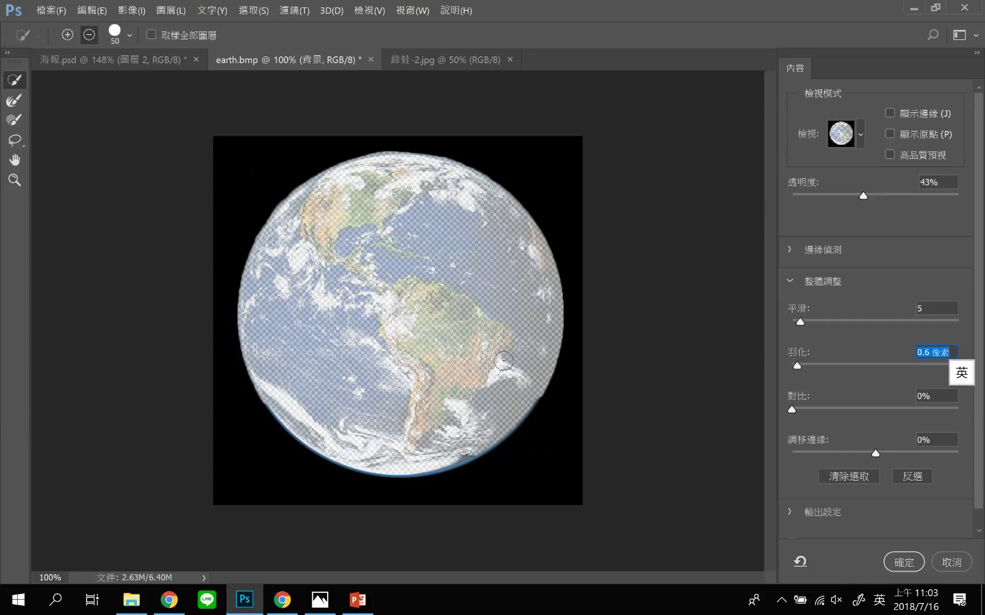
mouse_move(523, 404)
mouse_down()
mouse_move(444, 461)
mouse_move(406, 467)
mouse_move(367, 453)
mouse_move(406, 463)
mouse_move(386, 468)
mouse_move(331, 447)
mouse_move(298, 402)
mouse_move(327, 373)
mouse_move(319, 415)
mouse_move(273, 399)
mouse_move(314, 442)
mouse_move(350, 458)
mouse_move(406, 447)
mouse_up()
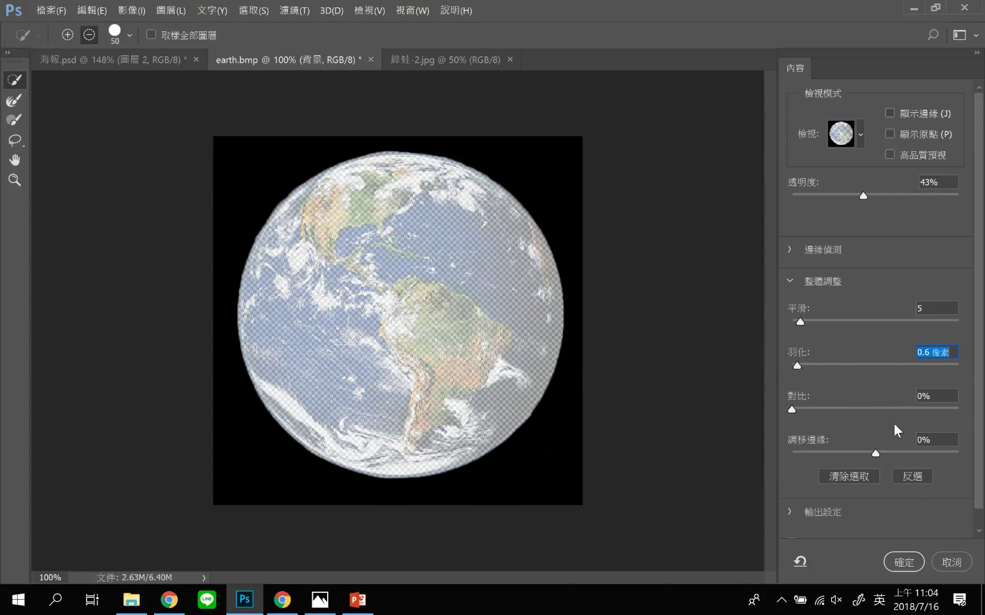
click(908, 476)
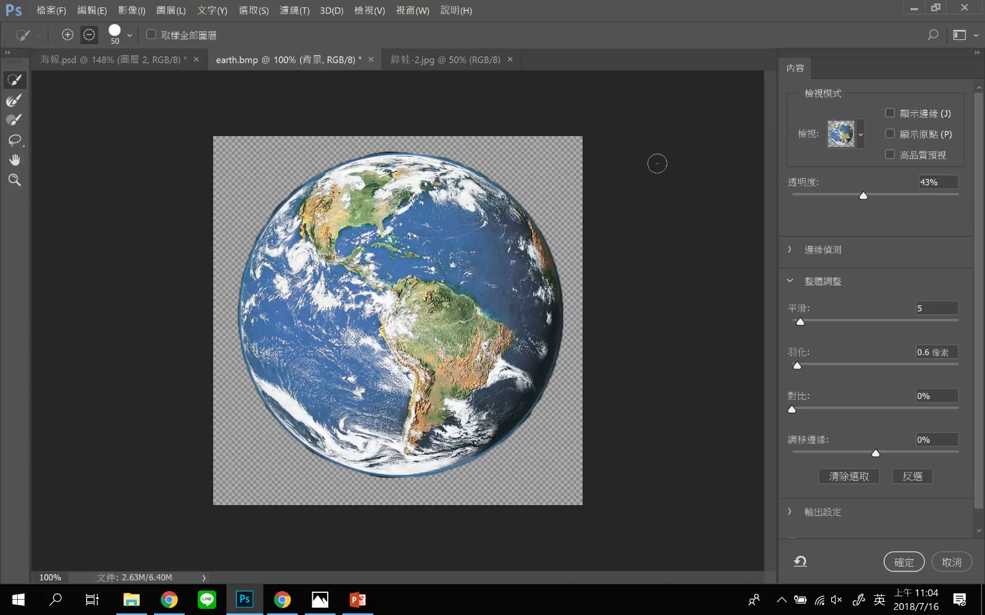
Set the preview transparency to 14%, edge detection radius to 2 pixels, smoothing to 10 and feathering to 1.5 pixels
mouse_move(863, 196)
mouse_down()
mouse_move(914, 198)
mouse_move(800, 217)
mouse_move(815, 216)
mouse_up()
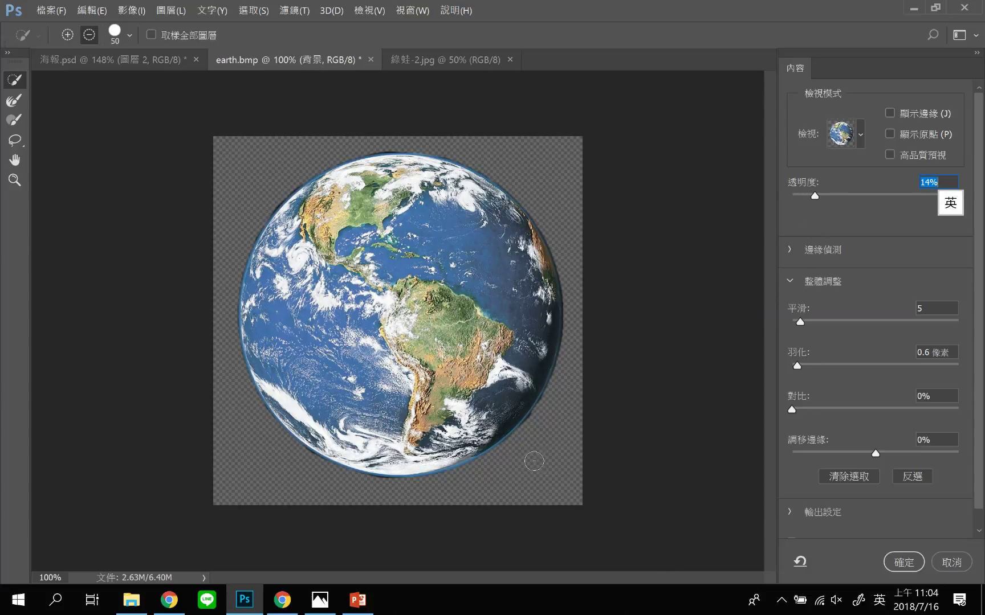
click(794, 251)
drag(792, 290, 812, 294)
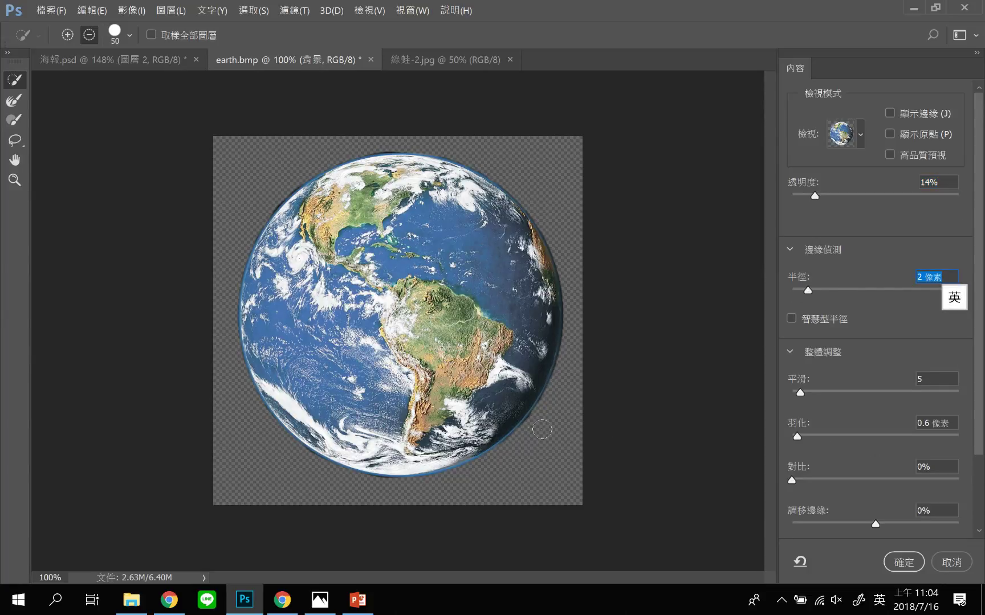
drag(800, 392, 808, 392)
drag(798, 436, 804, 436)
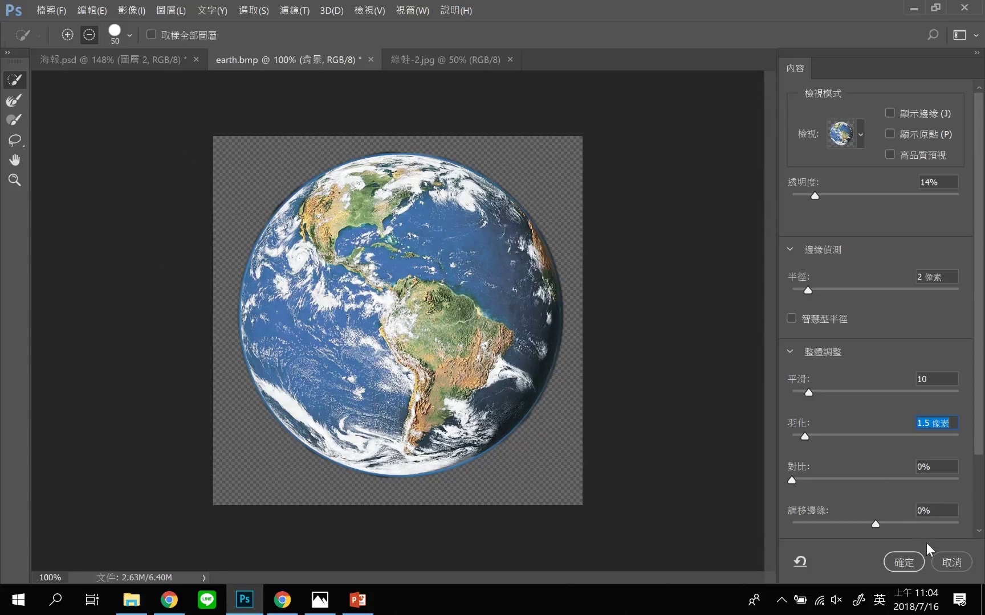
Enlarge the subtracting Quick Selection brush to 125 pixels
drag(978, 446, 980, 524)
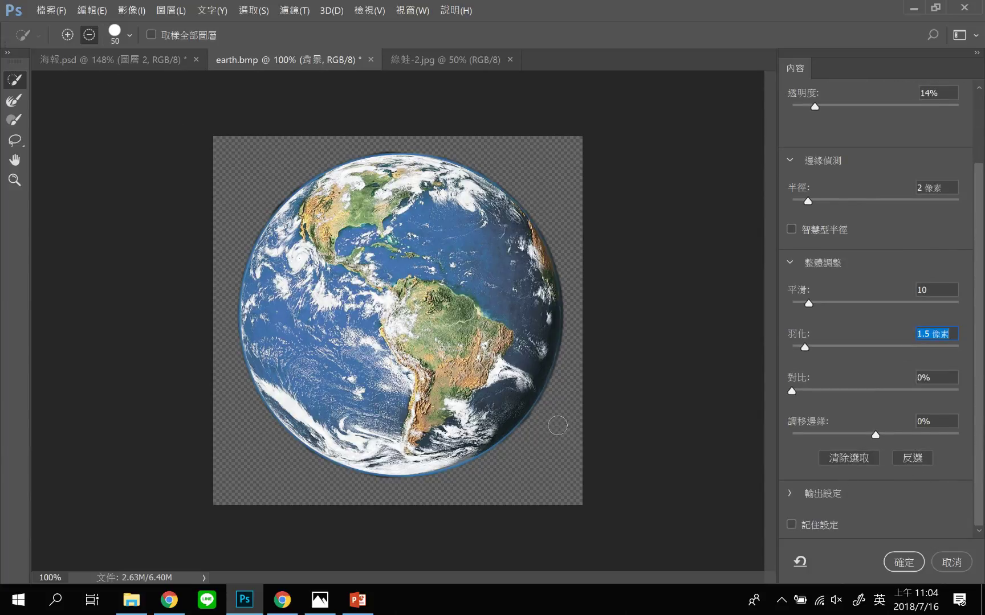
key(bracketright)
key(bracketright)
key(bracketright)
key(bracketright)
mouse_move(734, 318)
mouse_down()
mouse_move(743, 404)
mouse_move(707, 404)
mouse_up()
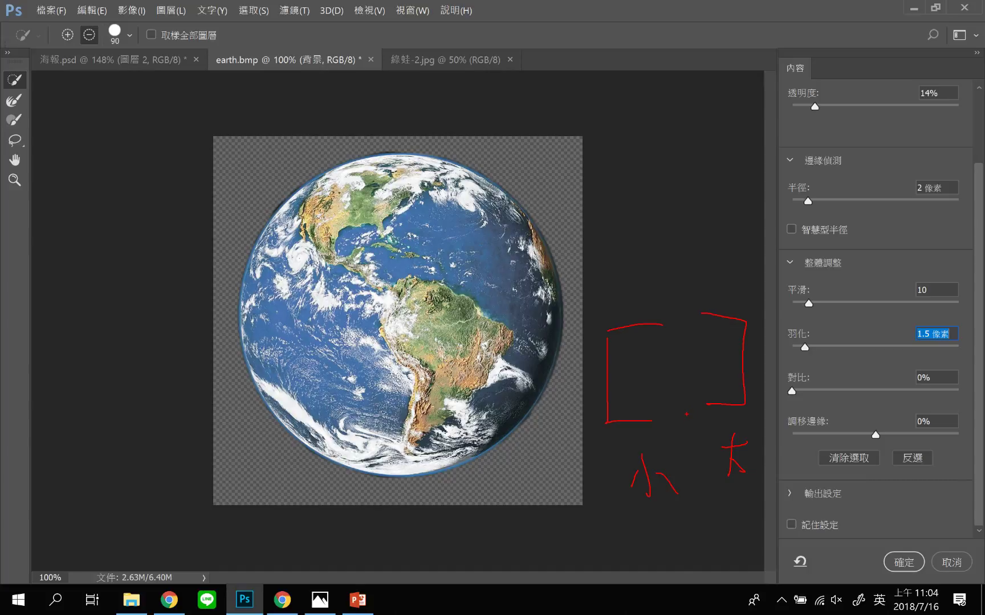
key(Escape)
key(bracketright)
key(bracketright)
key(bracketright)
key(bracketright)
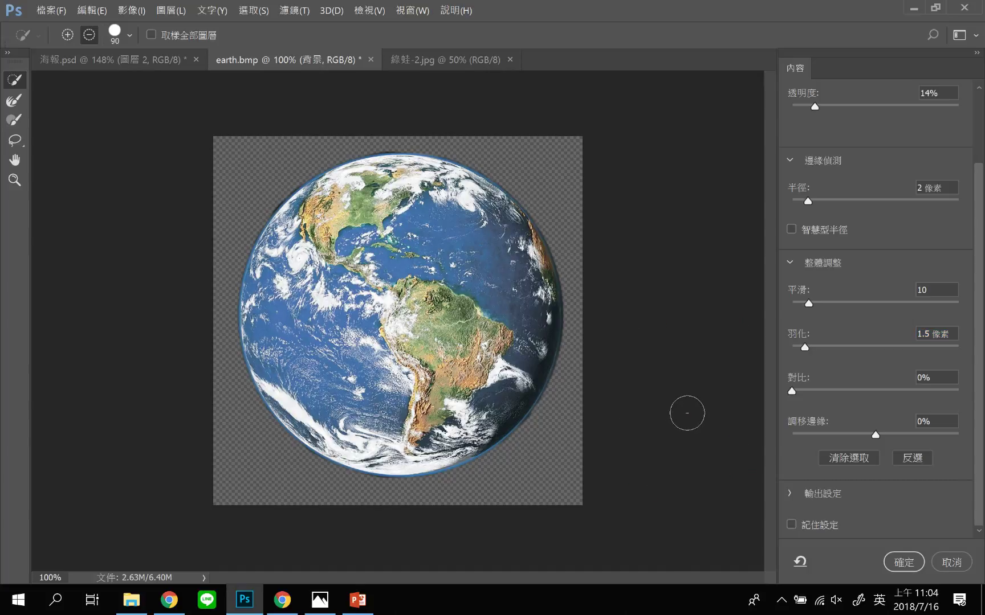
key(bracketleft)
key(bracketleft)
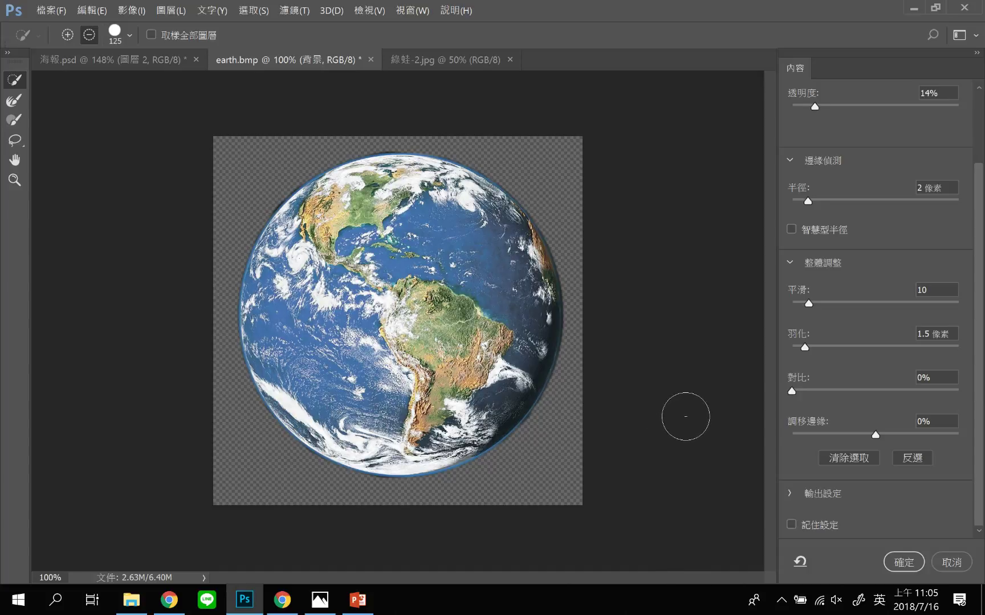
Set the smoothing of the globe selection to 11 while checking its lower-right edge up close
key(super)
key(super)
key(ctrl+plus)
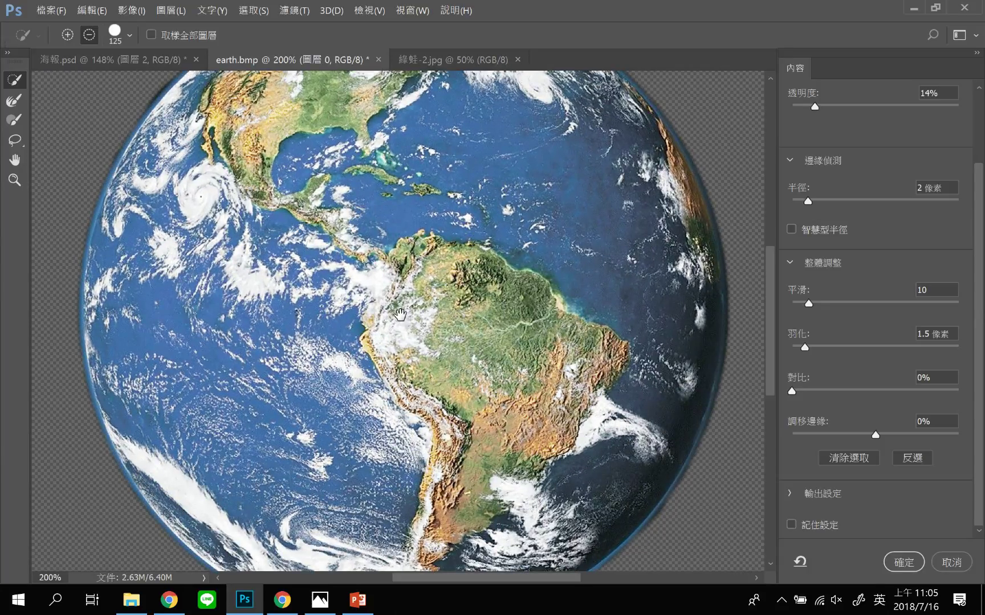
scroll(676, 411, down, 5)
scroll(676, 411, right, 4)
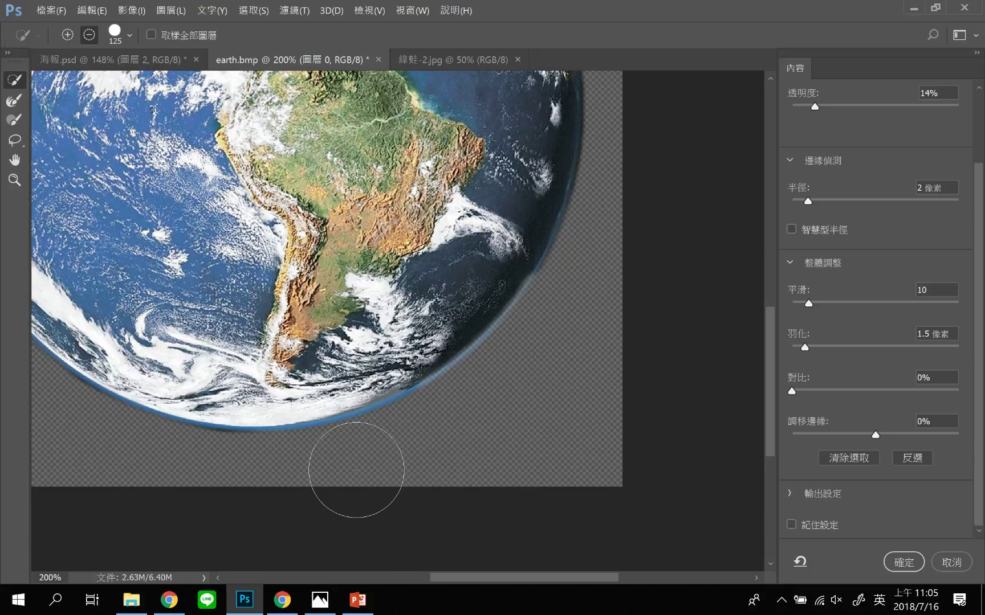
click(809, 302)
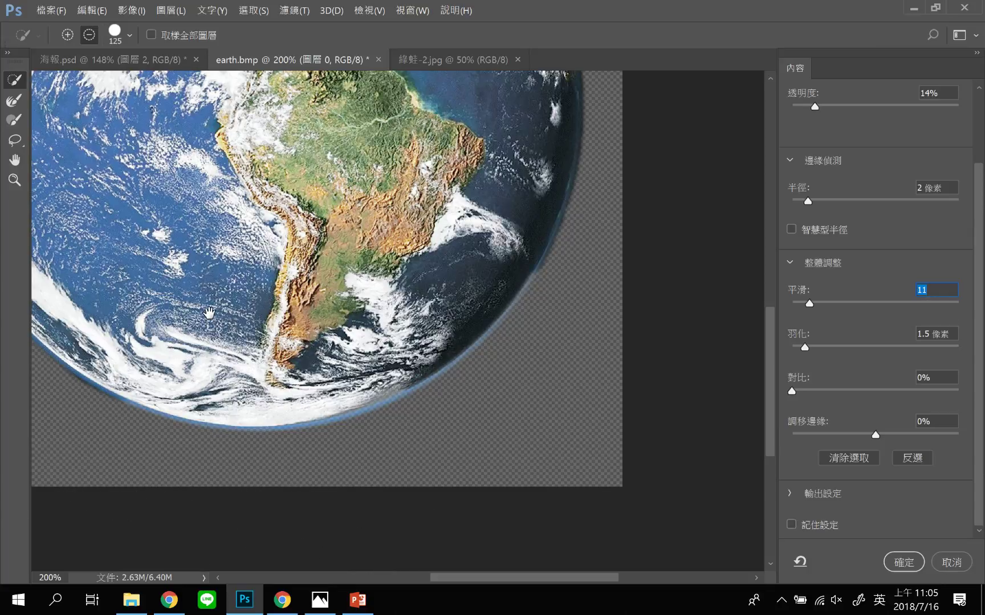
Trim the leftover fringe around the globe's left, upper and right edges with the 125-pixel subtracting brush
mouse_move(209, 313)
mouse_down()
mouse_move(502, 399)
mouse_move(519, 481)
mouse_up()
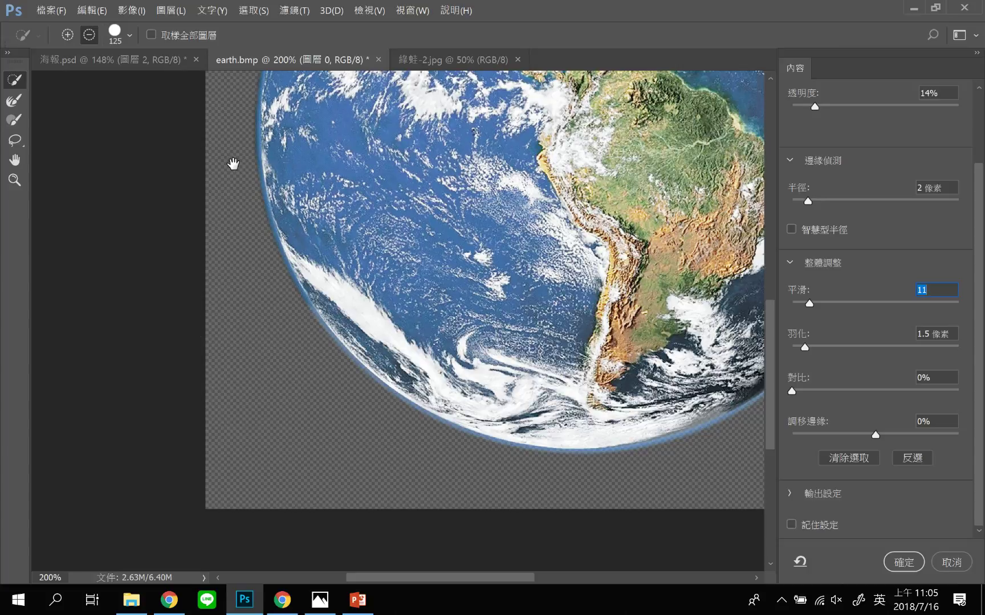
drag(233, 164, 242, 303)
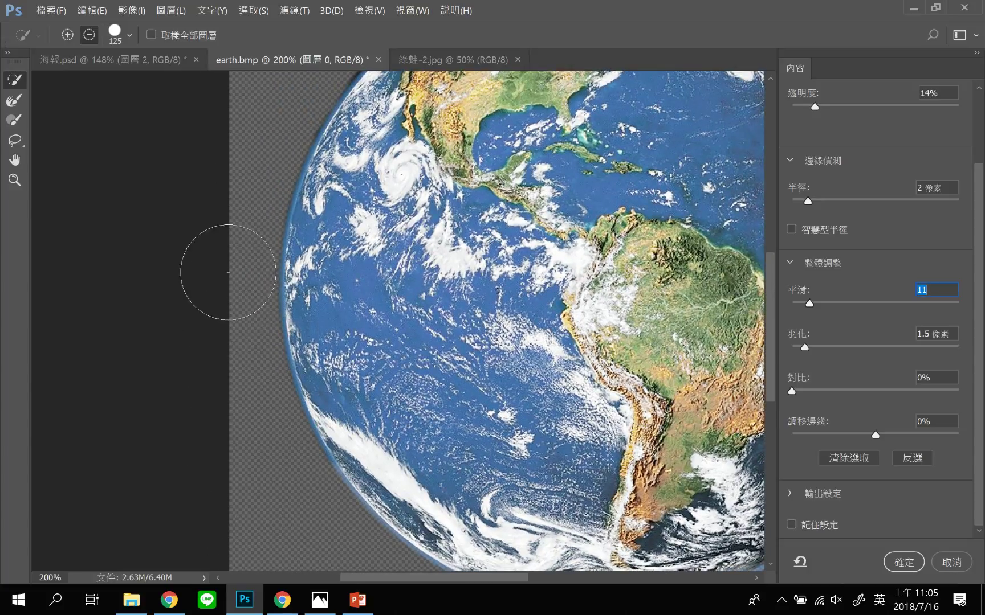
drag(264, 185, 166, 385)
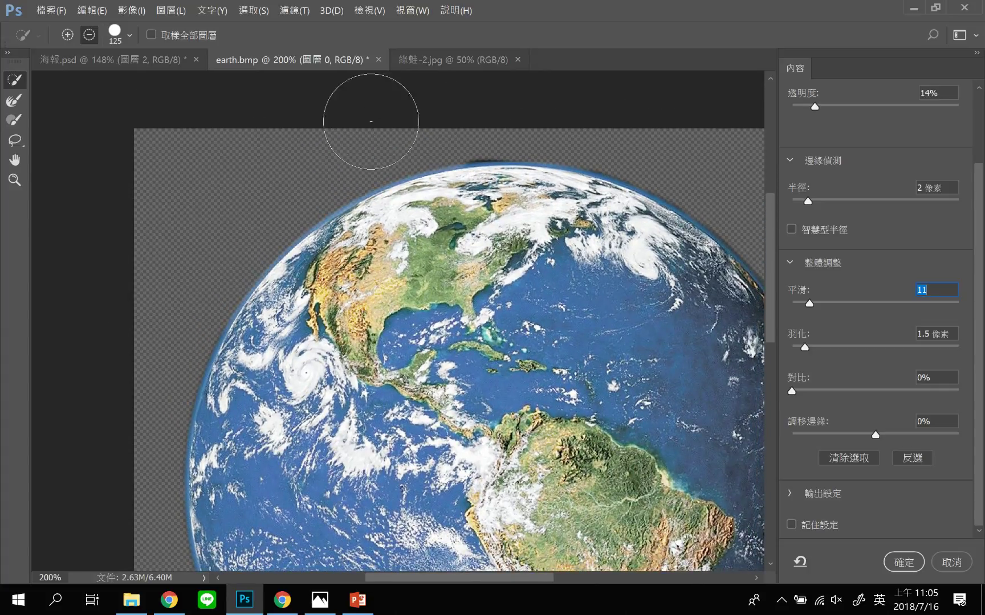
drag(600, 139, 269, 177)
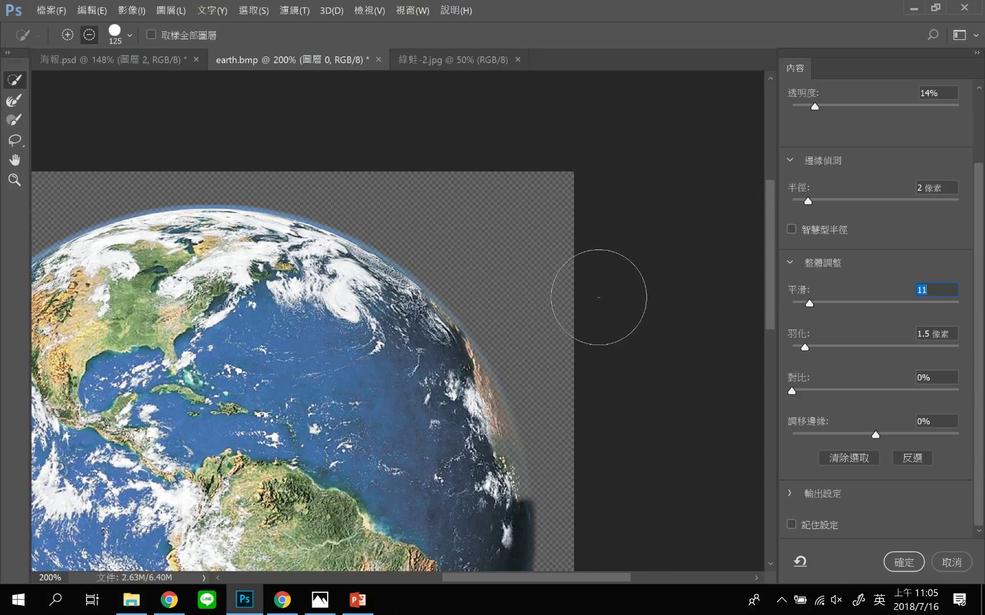
scroll(598, 288, down, 10)
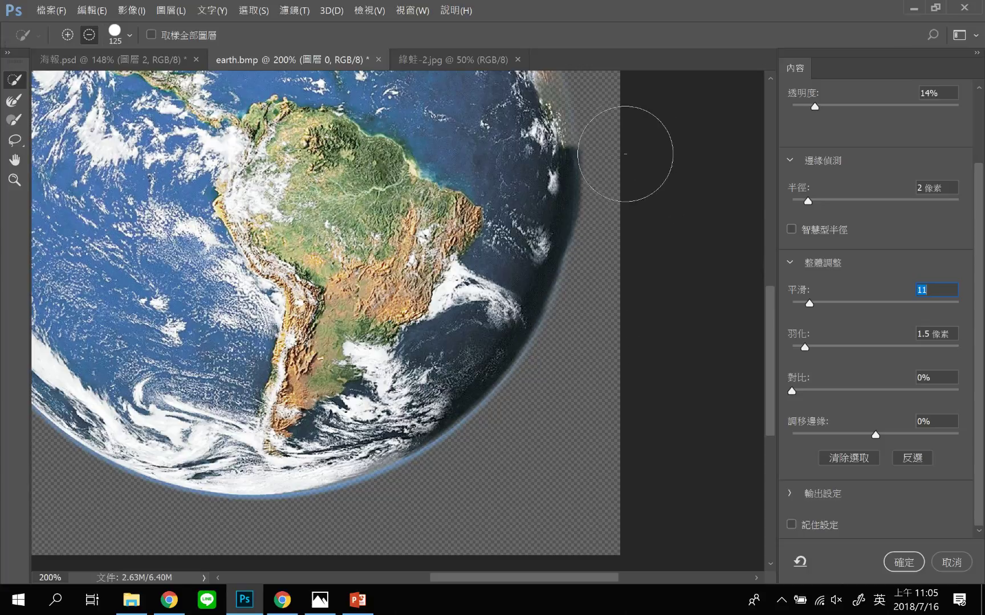
mouse_move(626, 154)
mouse_down()
mouse_move(631, 255)
mouse_move(628, 193)
mouse_move(659, 149)
mouse_up()
scroll(442, 257, up, 4)
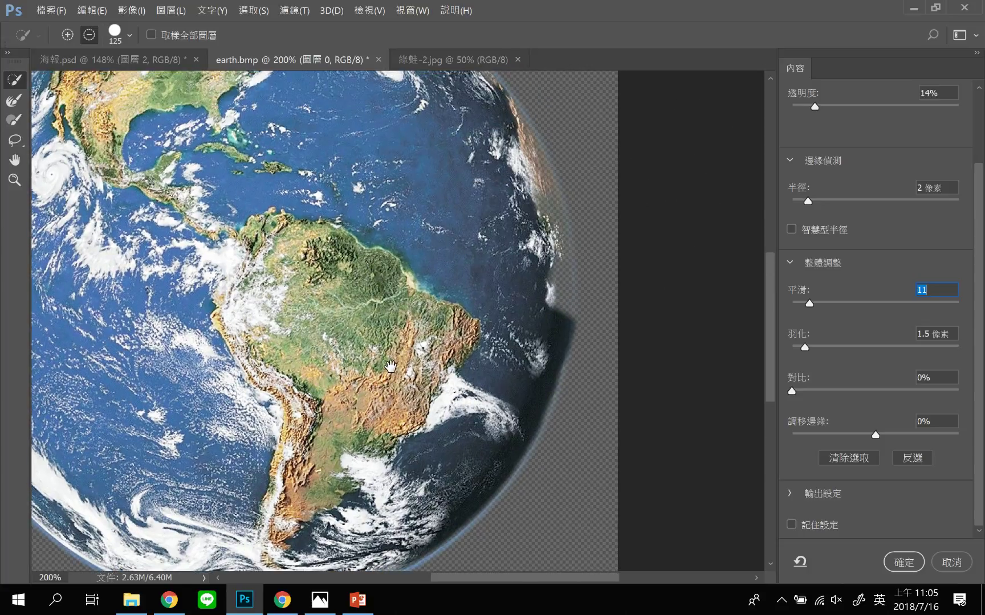
Add the erased parts of the globe's right edge back to the selection and apply the Select and Mask refinement
click(69, 35)
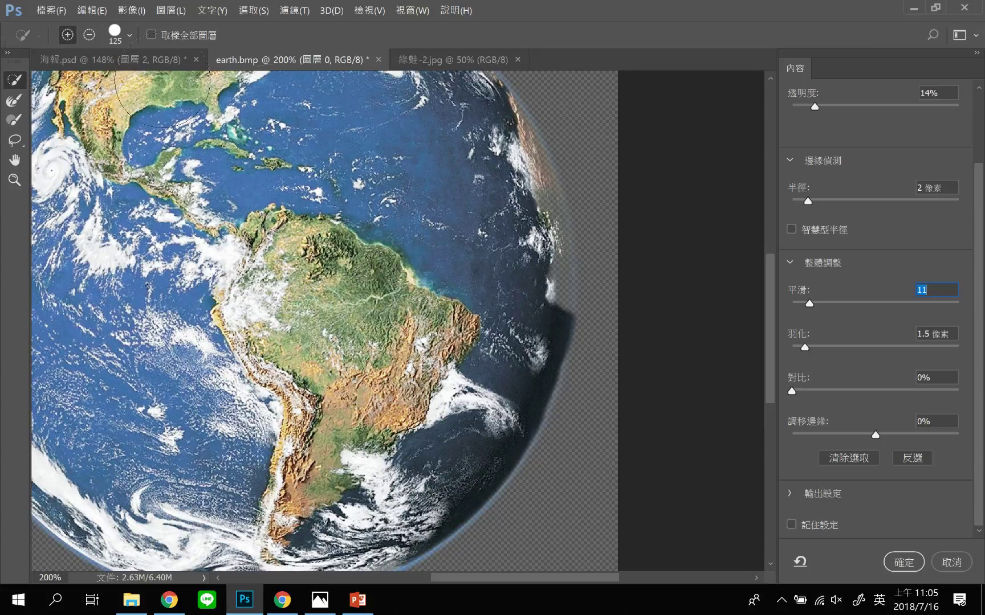
mouse_move(512, 268)
mouse_down()
mouse_move(471, 154)
mouse_move(482, 131)
mouse_move(523, 233)
mouse_move(526, 285)
mouse_move(527, 245)
mouse_move(525, 309)
mouse_move(530, 290)
mouse_move(528, 275)
mouse_move(498, 363)
mouse_move(496, 417)
mouse_move(502, 385)
mouse_move(446, 447)
mouse_move(377, 461)
mouse_move(370, 428)
mouse_up()
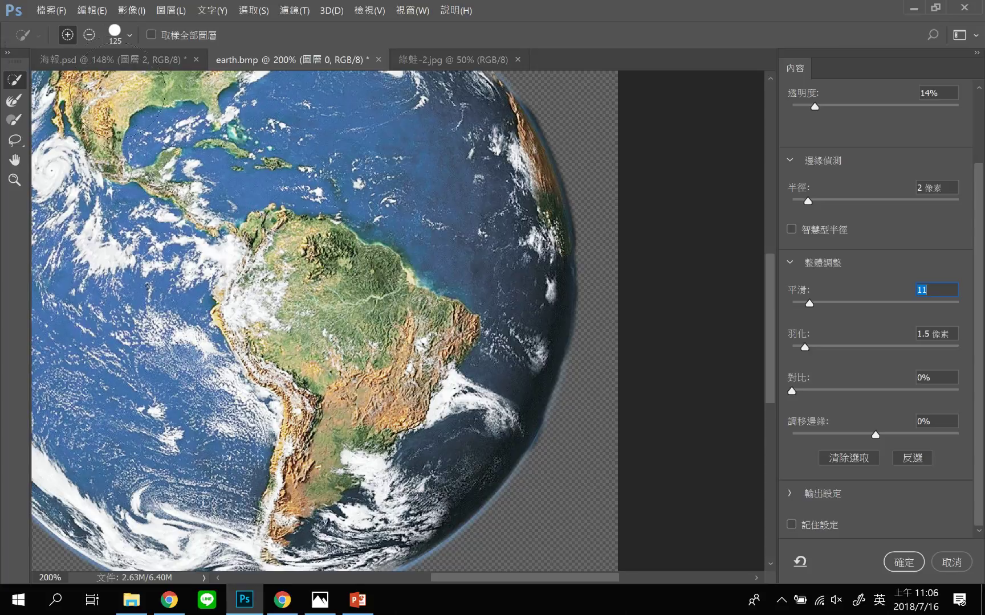
click(88, 35)
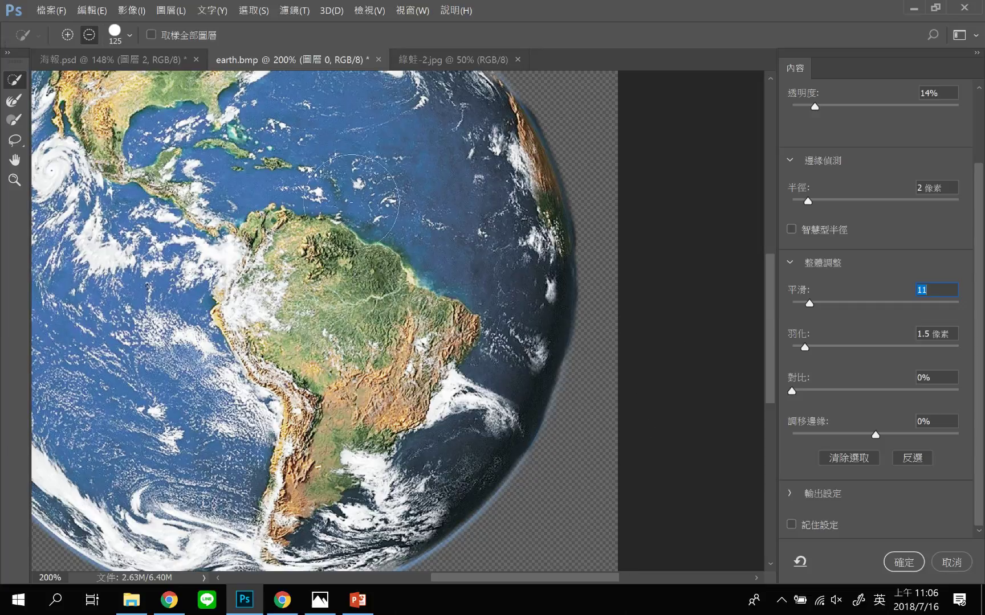
click(918, 557)
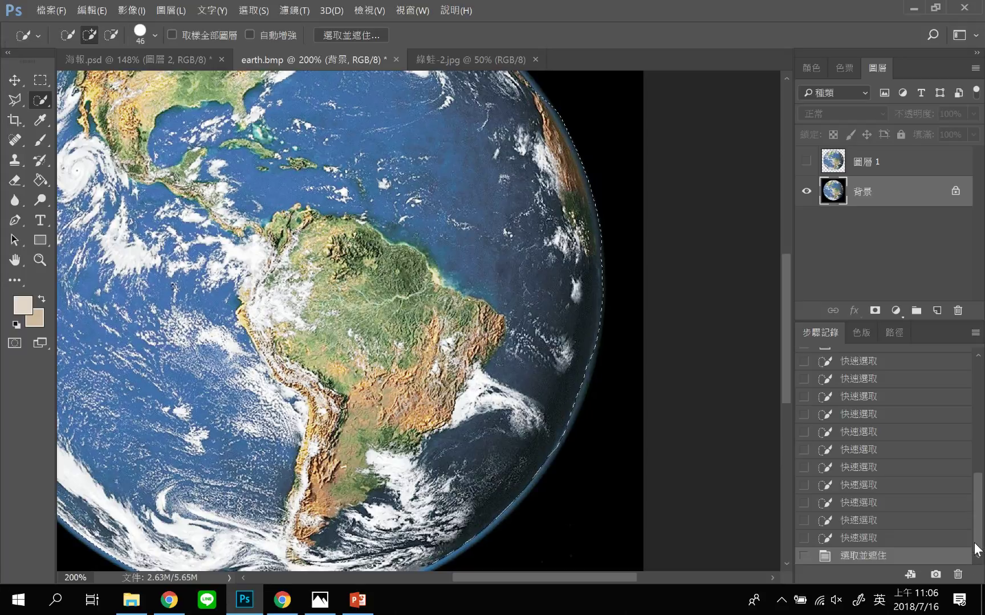
Copy the refined globe selection to a new layer and hide the background layer
key(ctrl+minus)
key(ctrl+minus)
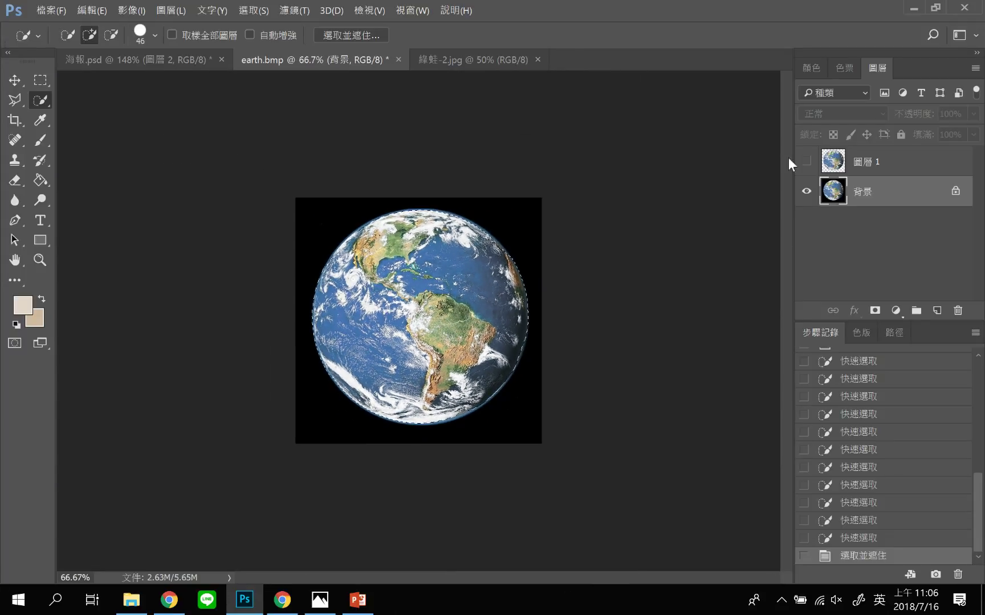
click(808, 160)
key(ctrl+j)
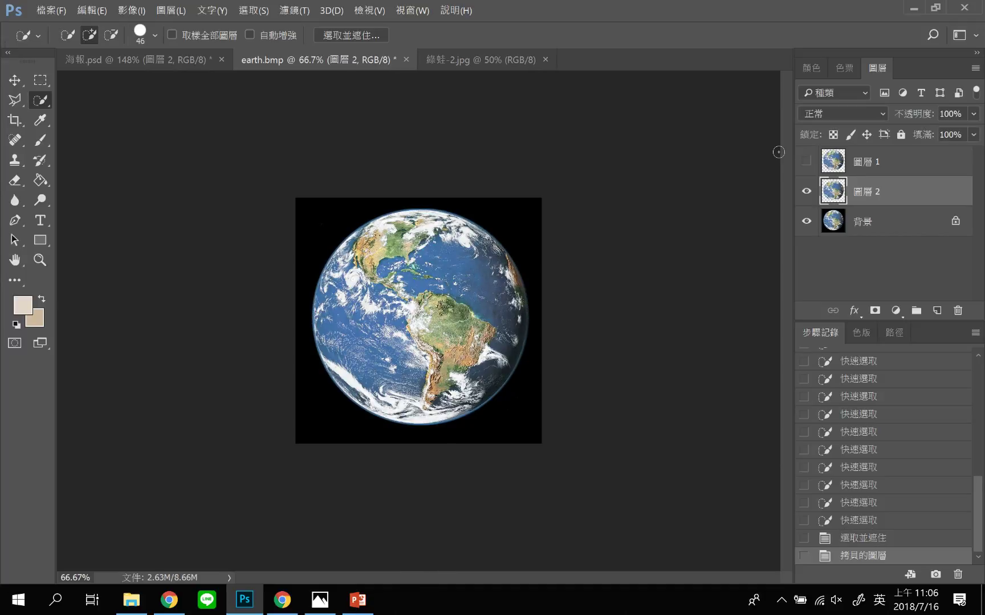
click(806, 221)
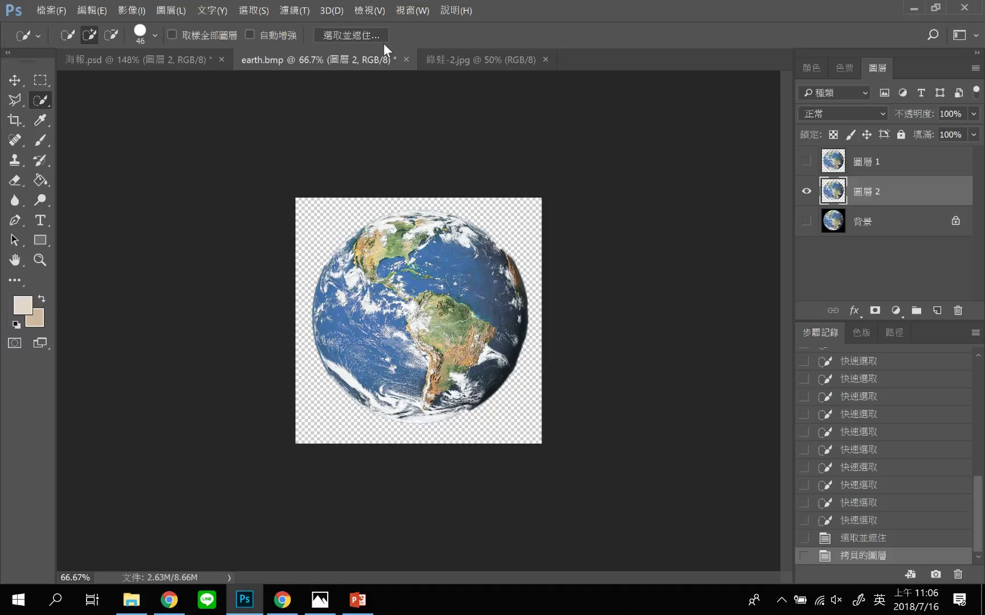
Show the choice between the Quick Selection and Magic Wand tools
right_click(48, 103)
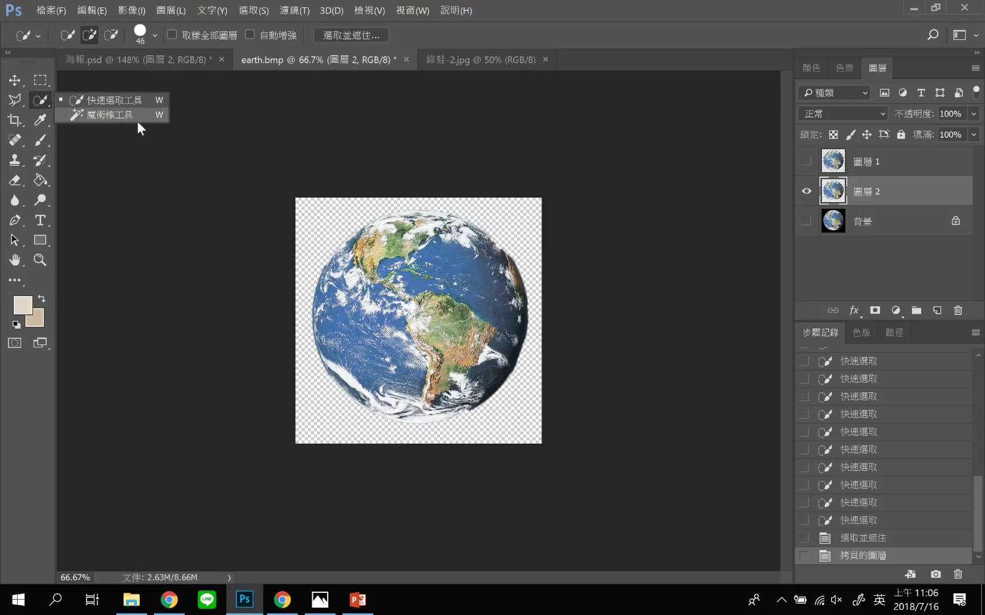